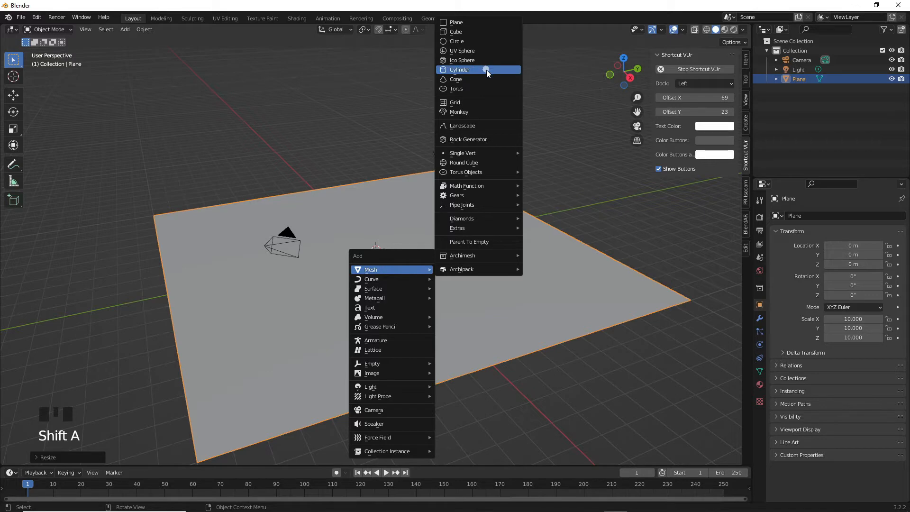
Add a UV sphere at the centre of the plane and shade it smooth
click(489, 51)
scroll(382, 220, up, 5)
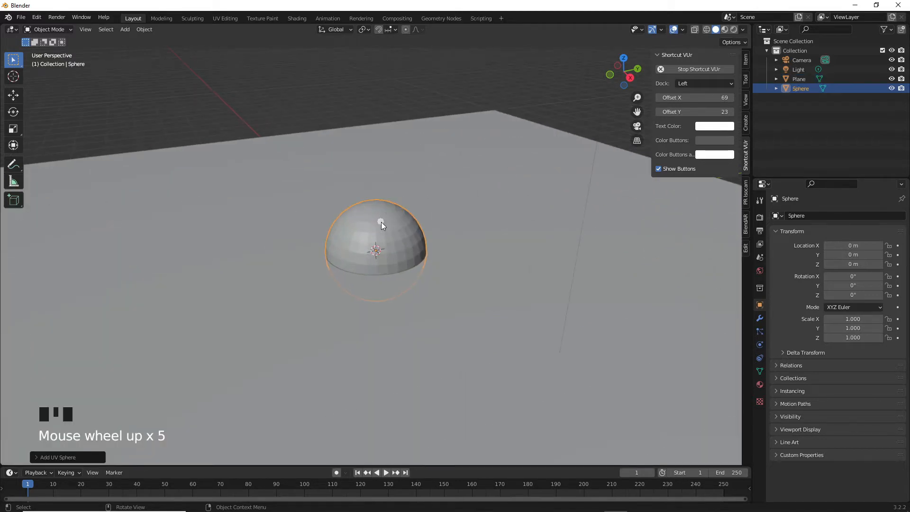
right_click(381, 221)
click(381, 222)
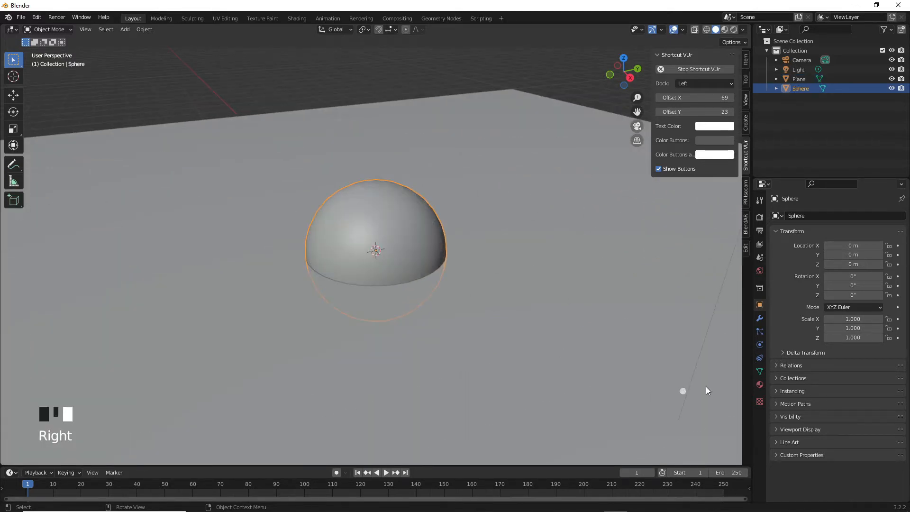
Enable Auto Smooth at 30° in the normals settings of the sphere's mesh
click(775, 427)
scroll(802, 438, down, 4)
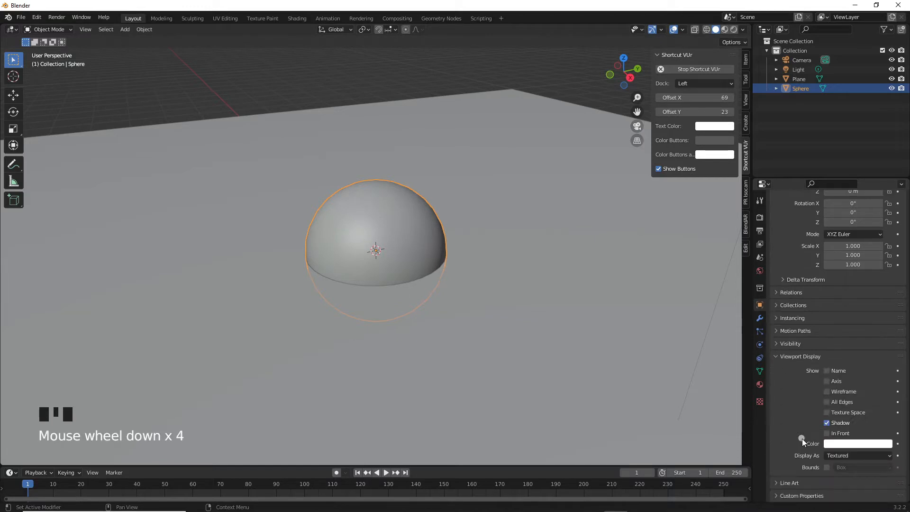
click(777, 359)
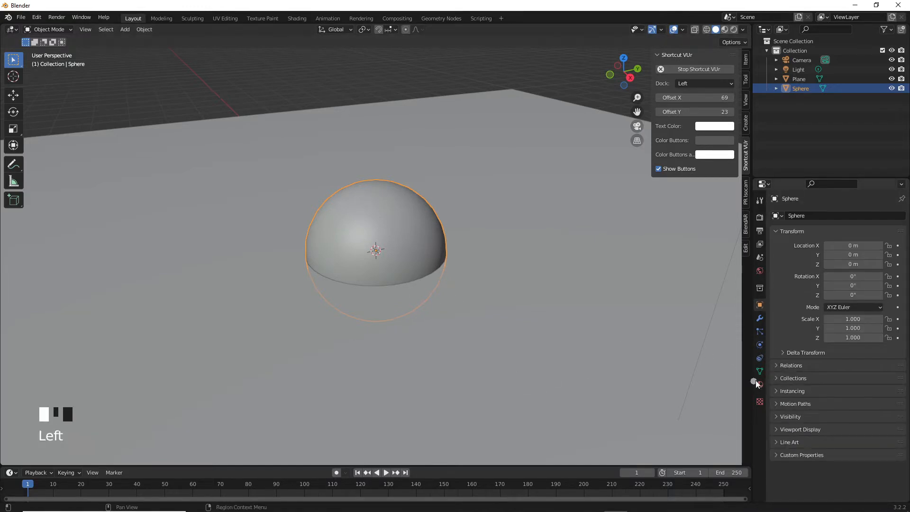
click(759, 372)
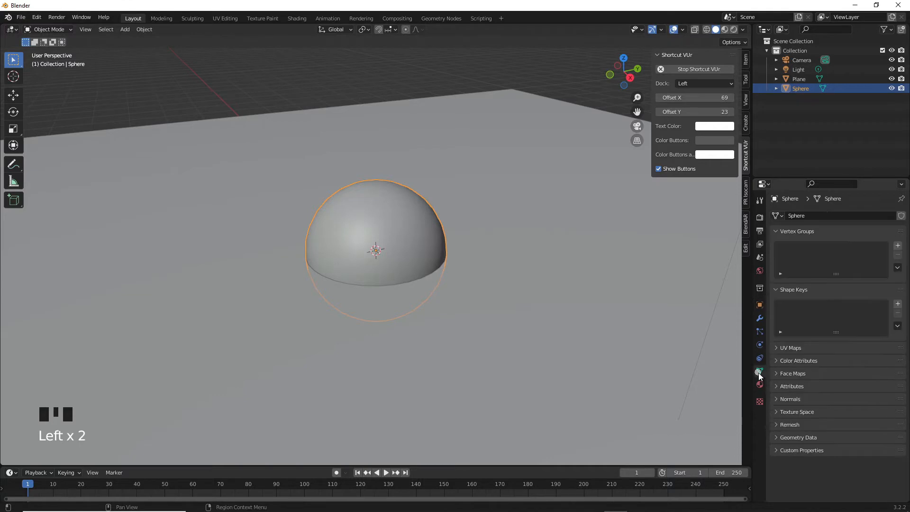
click(776, 398)
middle_drag(398, 289, 384, 289)
scroll(343, 234, up, 3)
middle_drag(339, 240, 341, 242)
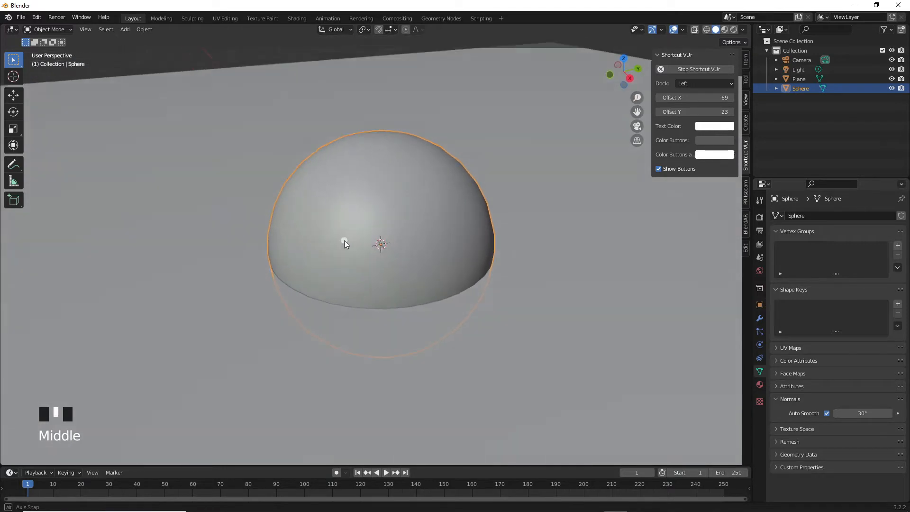
In front view, move the sphere up about 1 m along the Z axis so it rests on the plane
scroll(343, 241, down, 2)
key(KP_1)
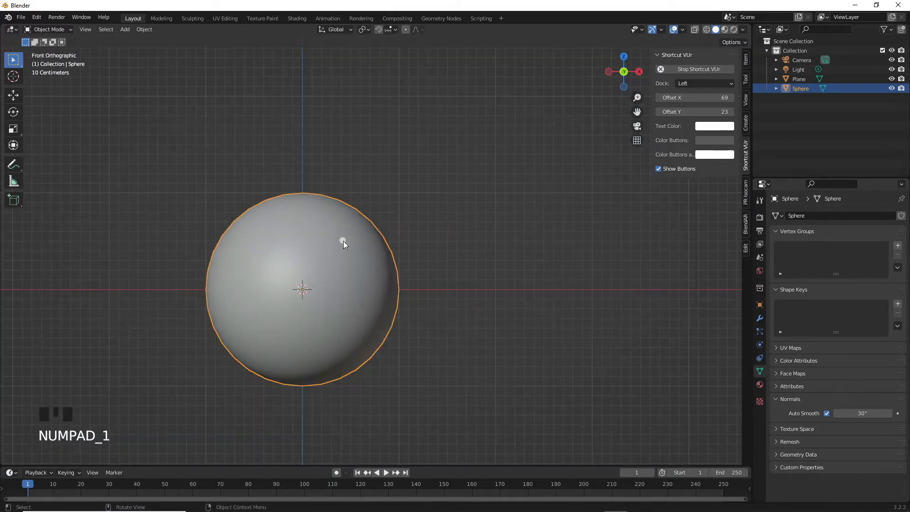
click(302, 262)
shift+middle_drag(301, 266, 370, 270)
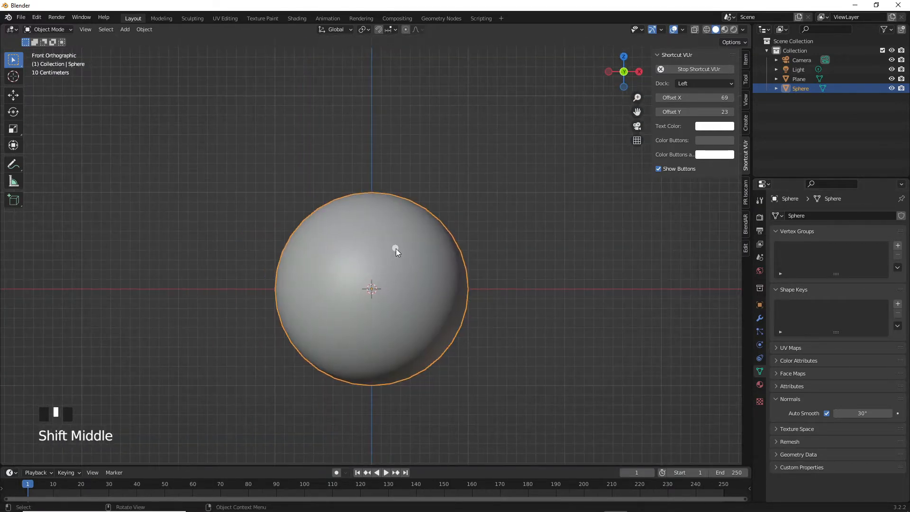
key(g)
key(z)
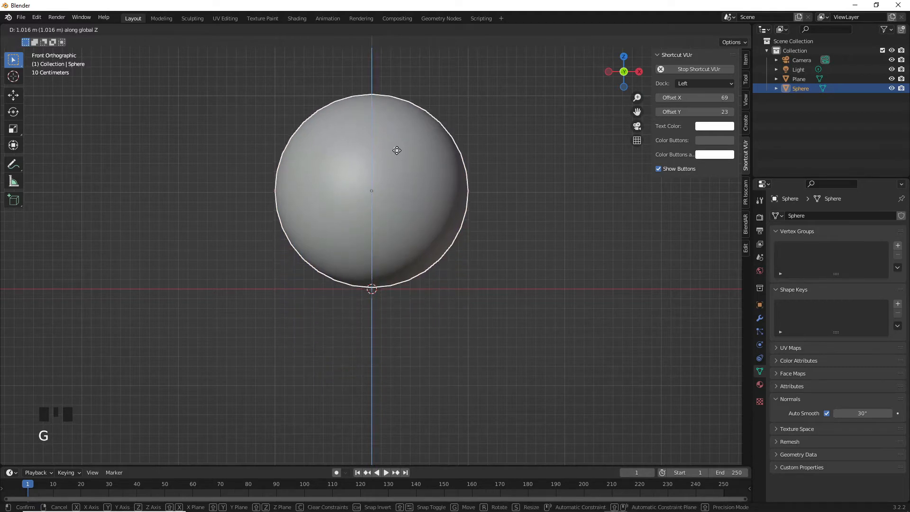
click(397, 151)
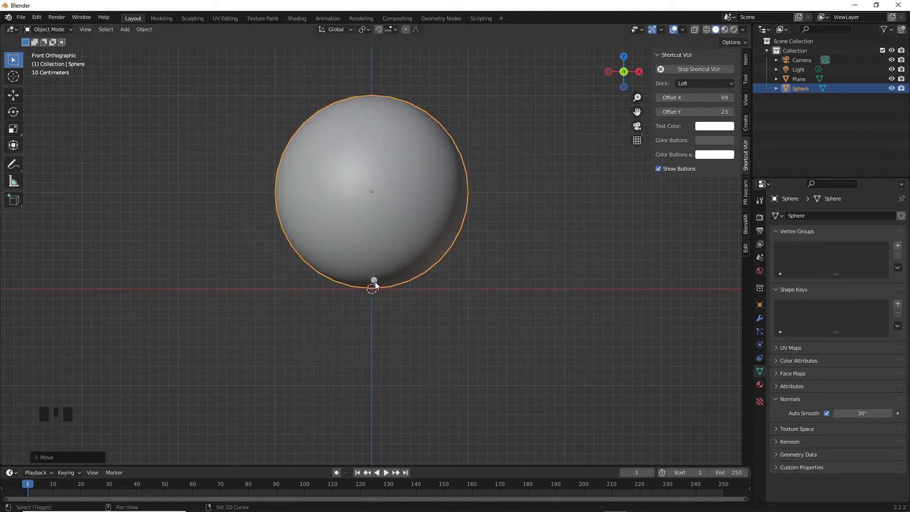
Raise the sphere high above the plane in front view, keeping it centred over the origin
shift+middle_drag(374, 281, 365, 346)
key(KP_1)
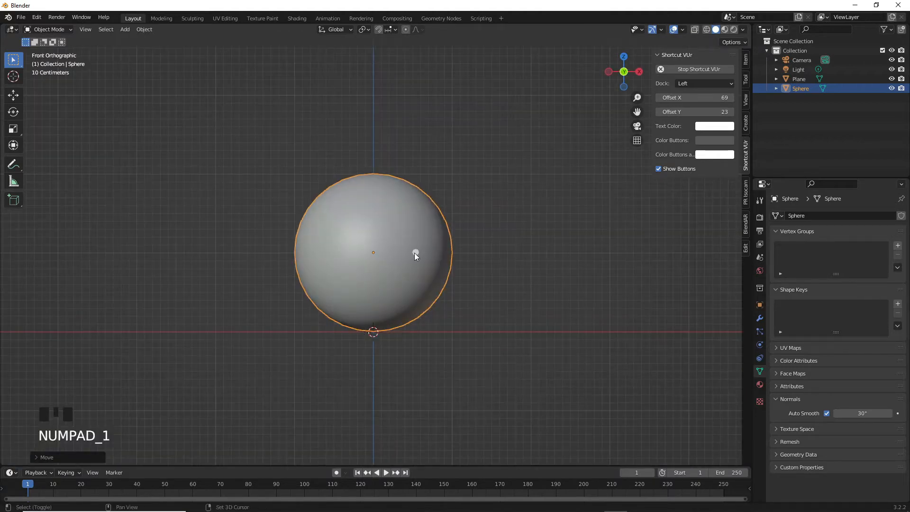
scroll(416, 345, down, 9)
shift+middle_drag(406, 327, 386, 300)
scroll(396, 364, up, 4)
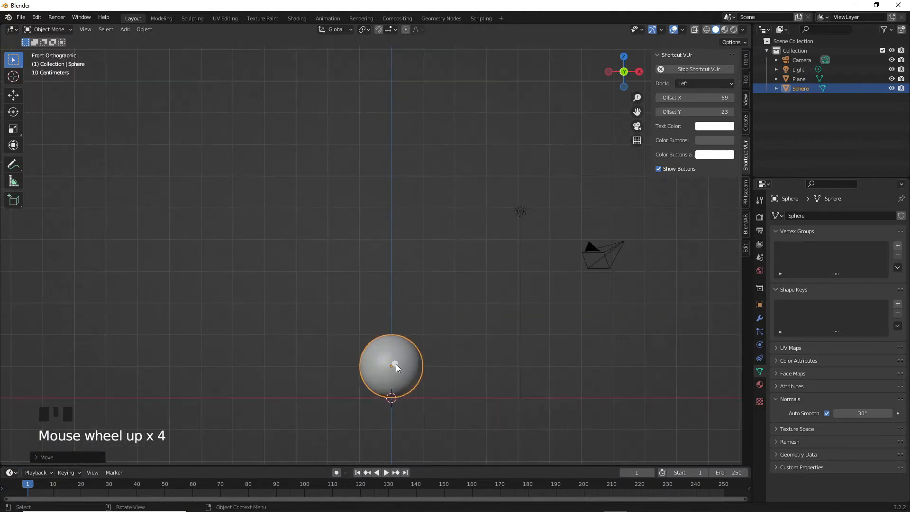
click(397, 363)
key(g)
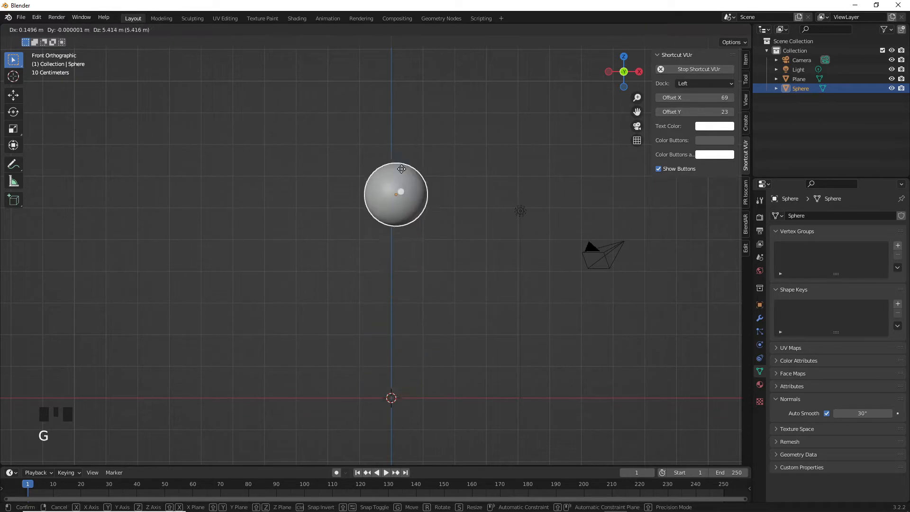
click(393, 94)
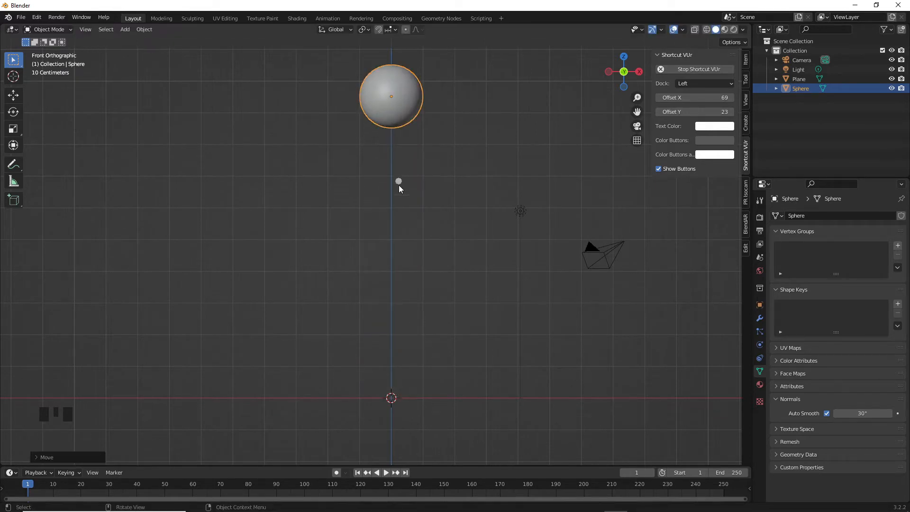
shift+middle_drag(398, 184, 385, 254)
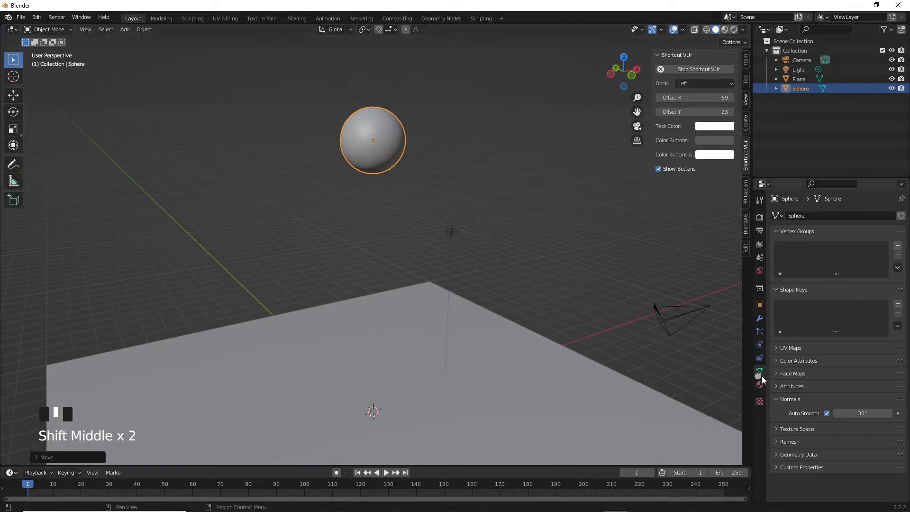
Add active rigid body physics to the sphere and set its collision shape to Mesh
click(759, 345)
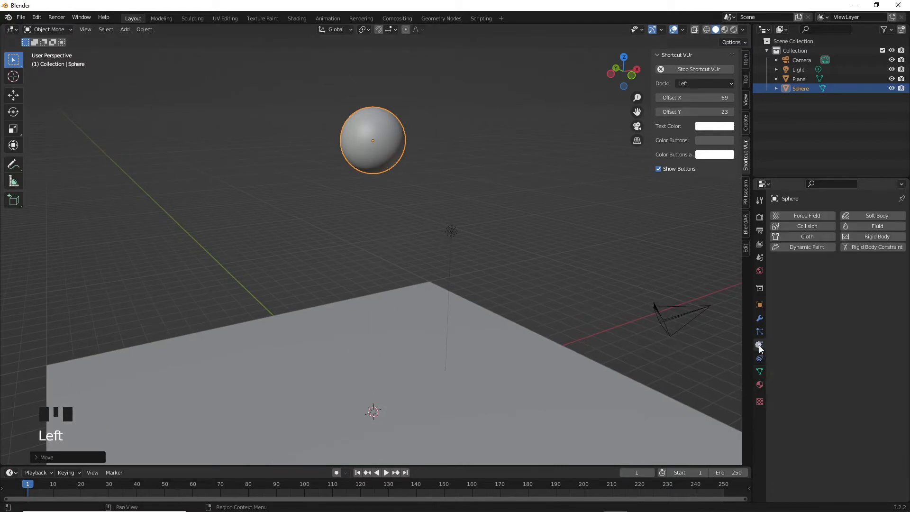
click(874, 236)
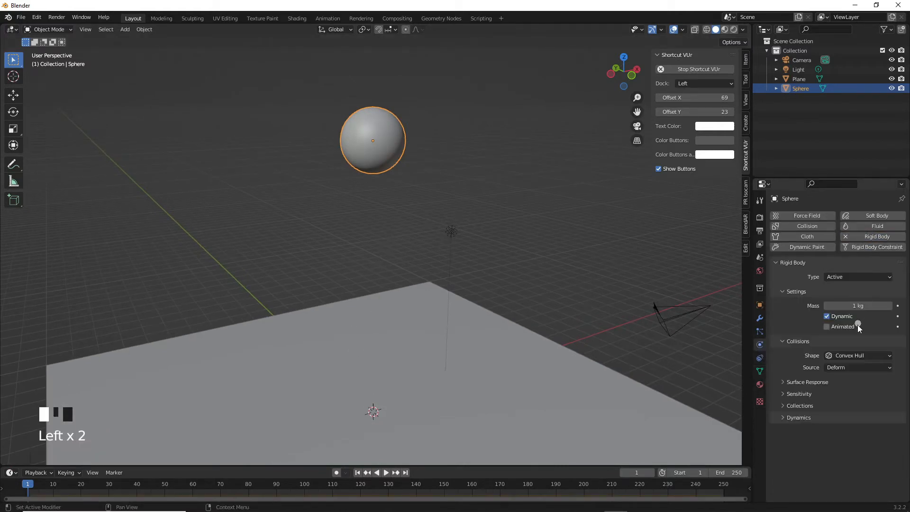
click(860, 354)
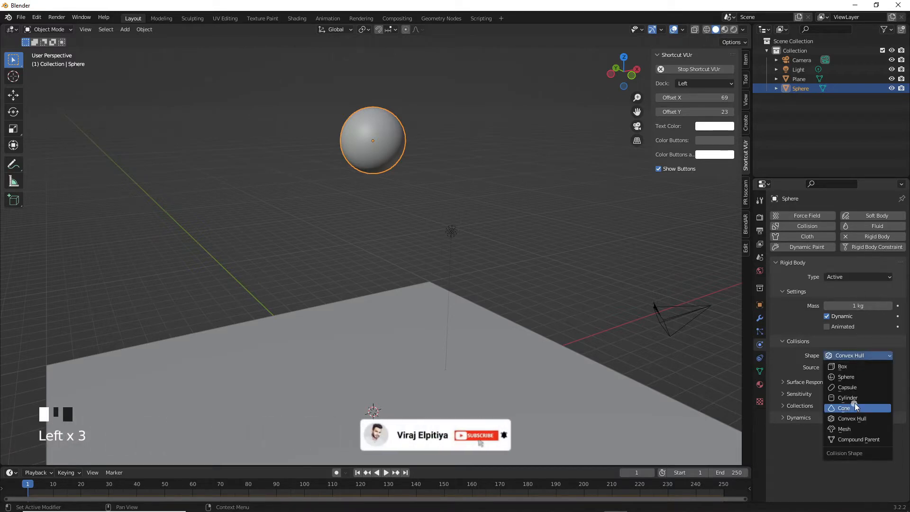
click(844, 428)
scroll(408, 263, down, 4)
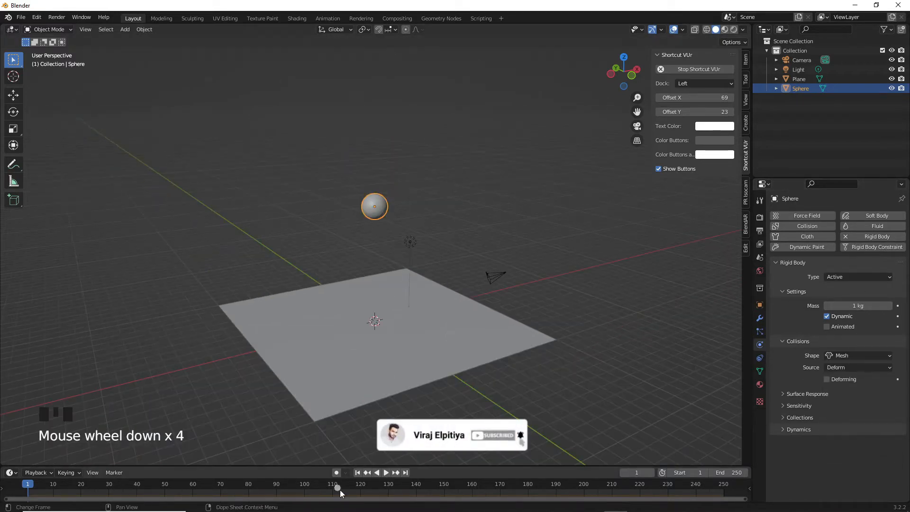
Play the sphere's fall to test the simulation, stop it and return to frame 0
click(384, 475)
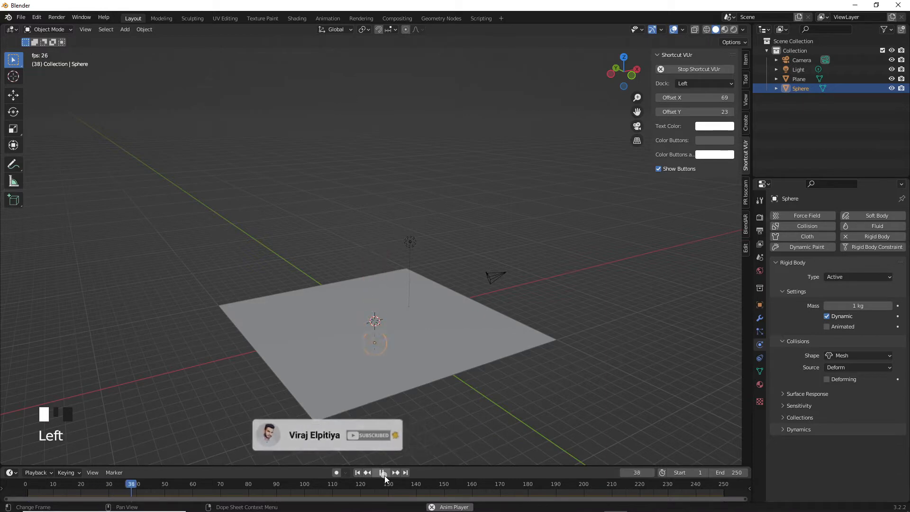
click(384, 475)
drag(173, 484, 25, 484)
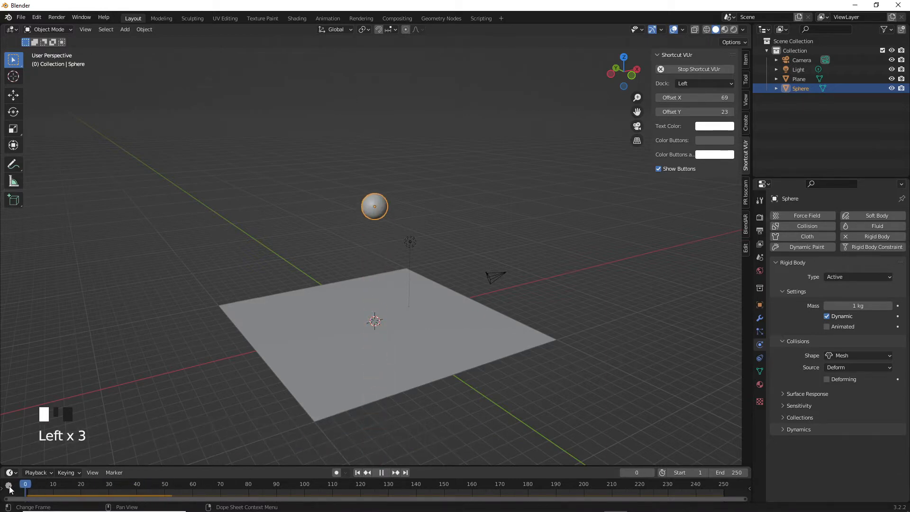
Set the animation's end frame to 100 and fit the shortened frame range in the timeline
click(725, 472)
text(1)
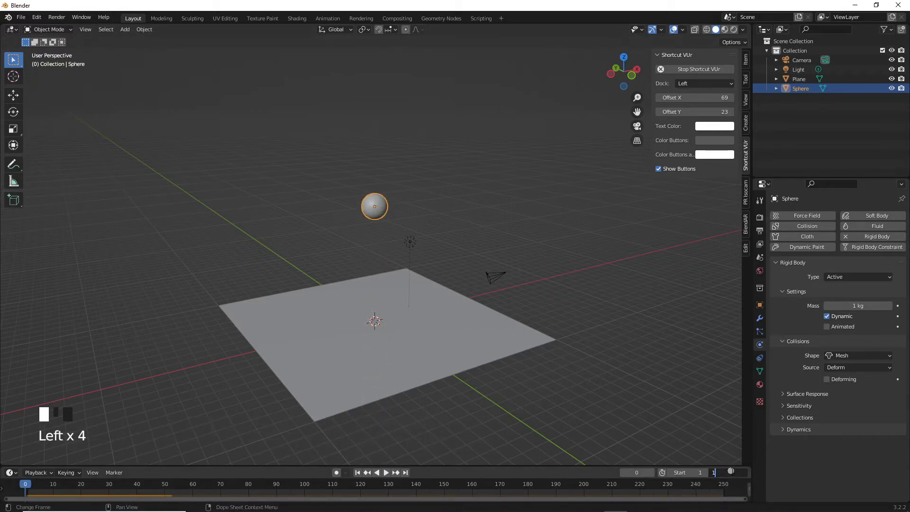
text(00)
key(Return)
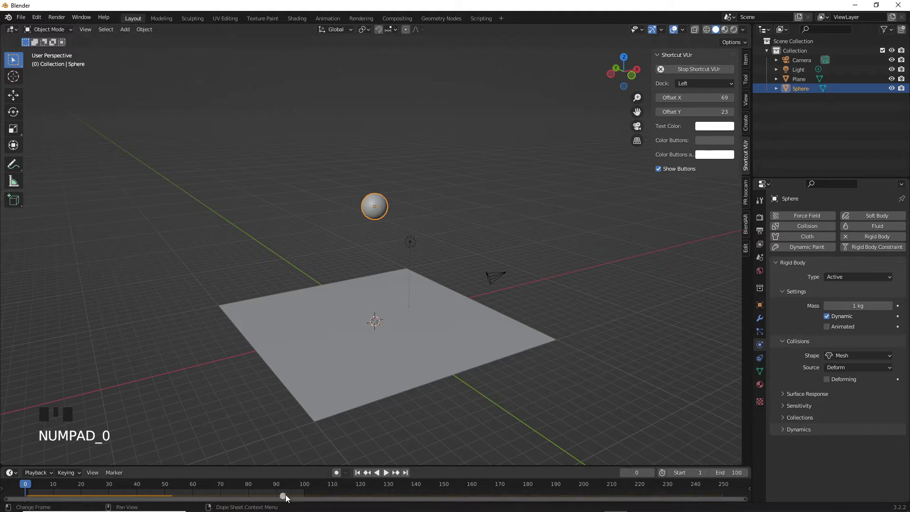
middle_drag(285, 496, 490, 481)
scroll(358, 491, up, 1)
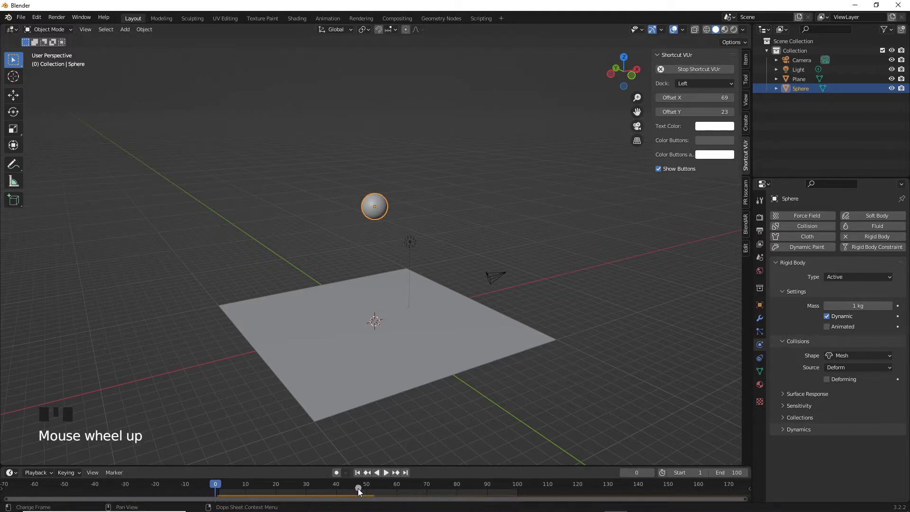
scroll(359, 491, up, 12)
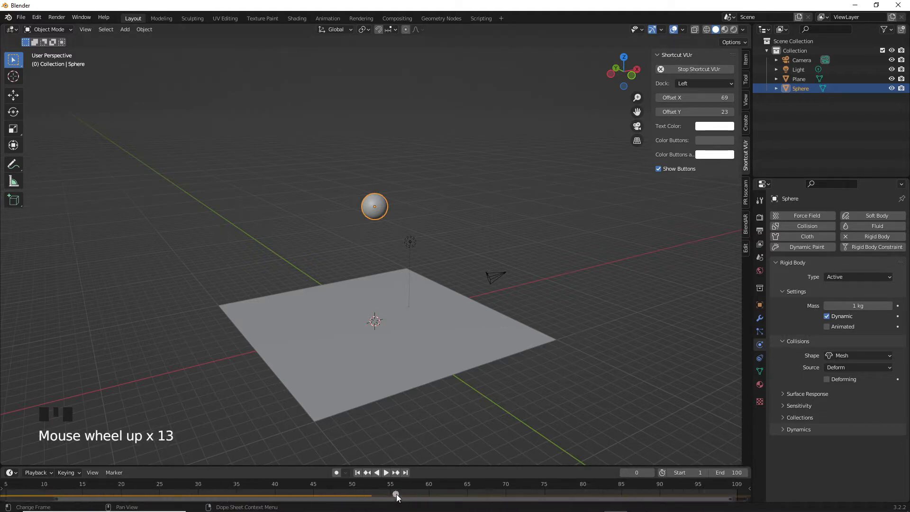
middle_drag(397, 496, 414, 496)
scroll(328, 298, up, 2)
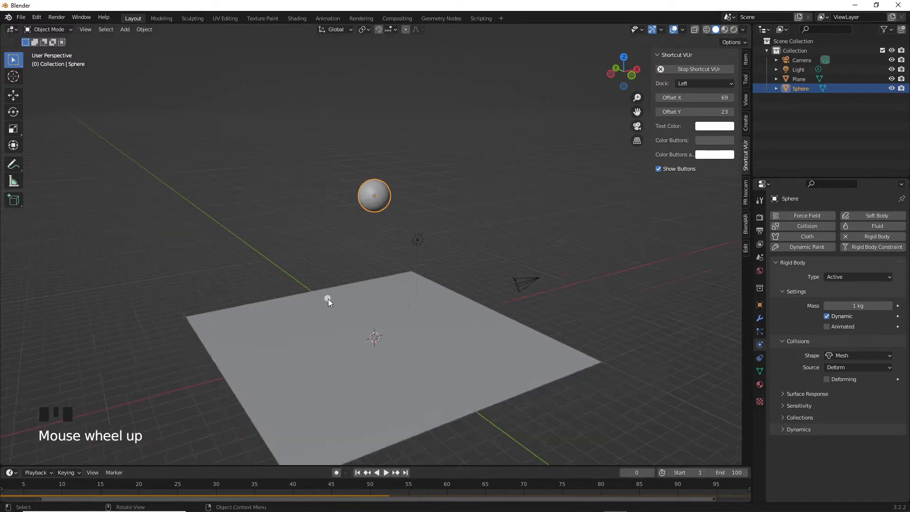
Replay the falling sphere within the shortened range, stop playback and go back to frame 0
scroll(335, 396, down, 2)
click(386, 472)
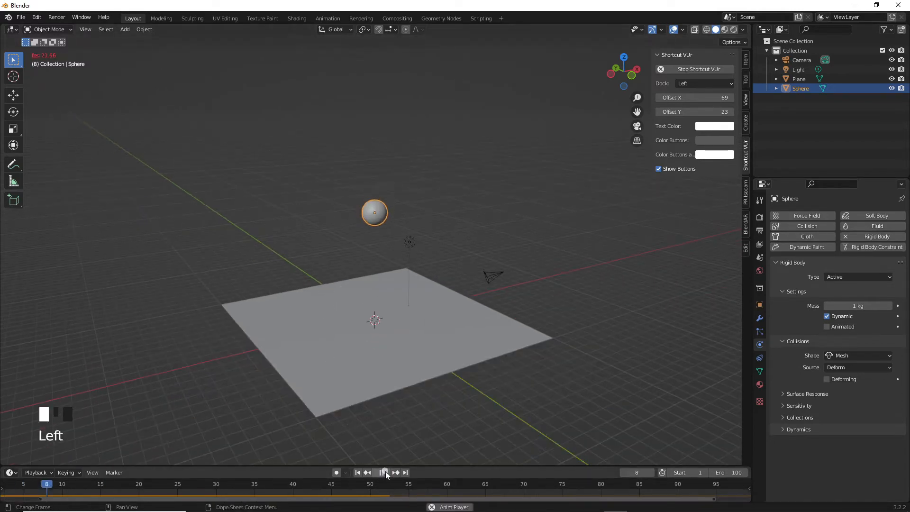
click(385, 472)
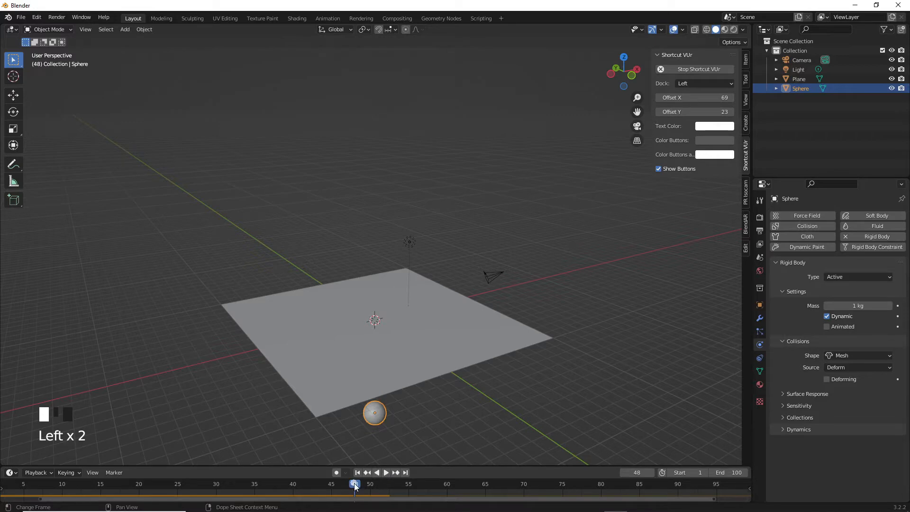
drag(354, 483, 642, 487)
scroll(264, 233, up, 3)
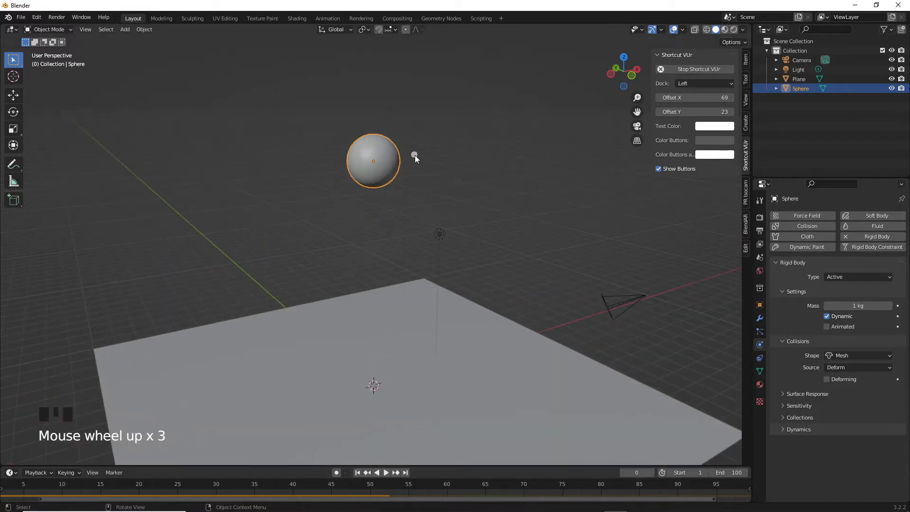
Add rigid body physics to the plane, with type Passive and collision shape Mesh
click(512, 423)
click(880, 234)
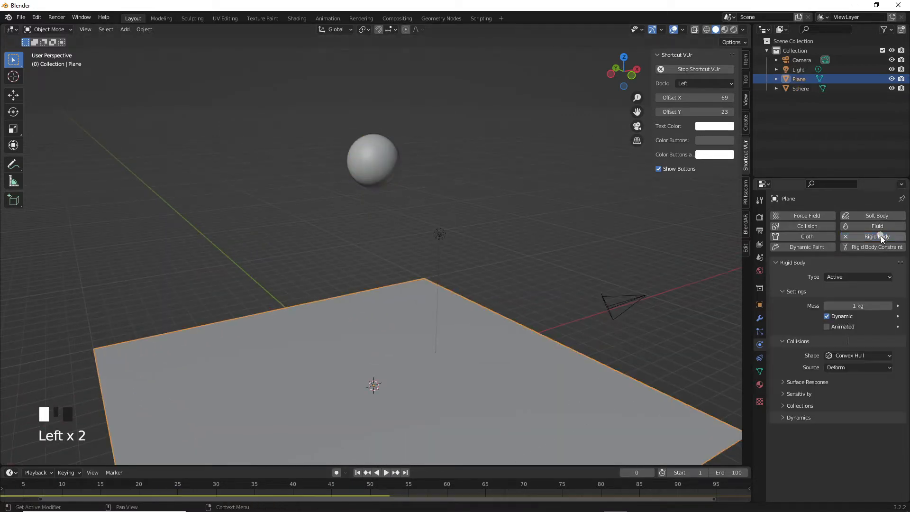
click(874, 275)
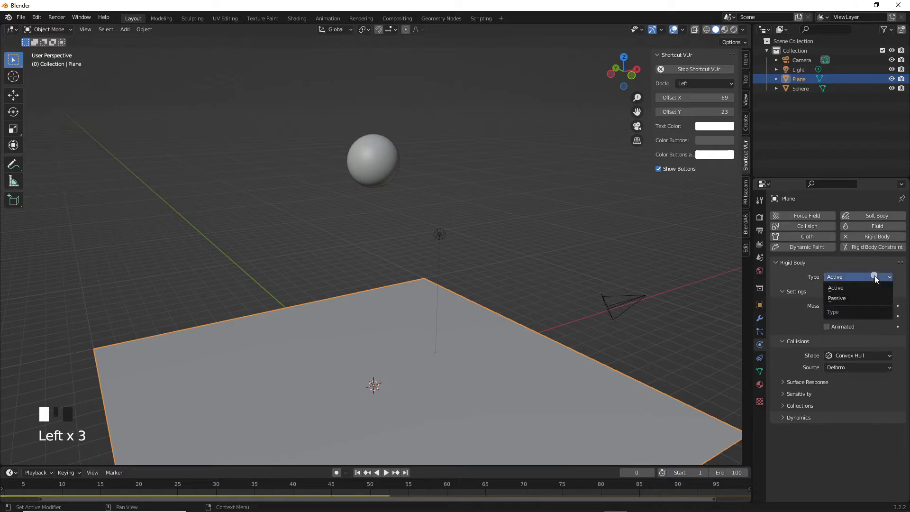
click(857, 298)
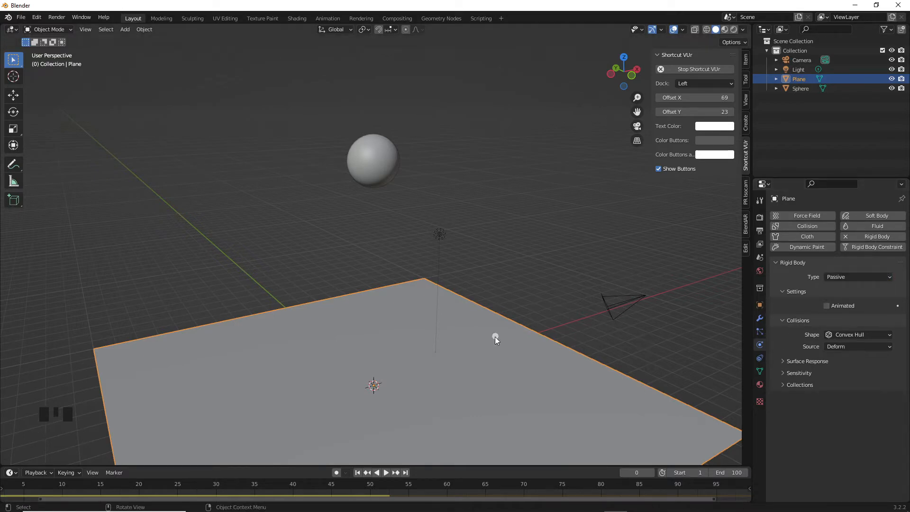
scroll(493, 339, down, 3)
scroll(492, 341, up, 1)
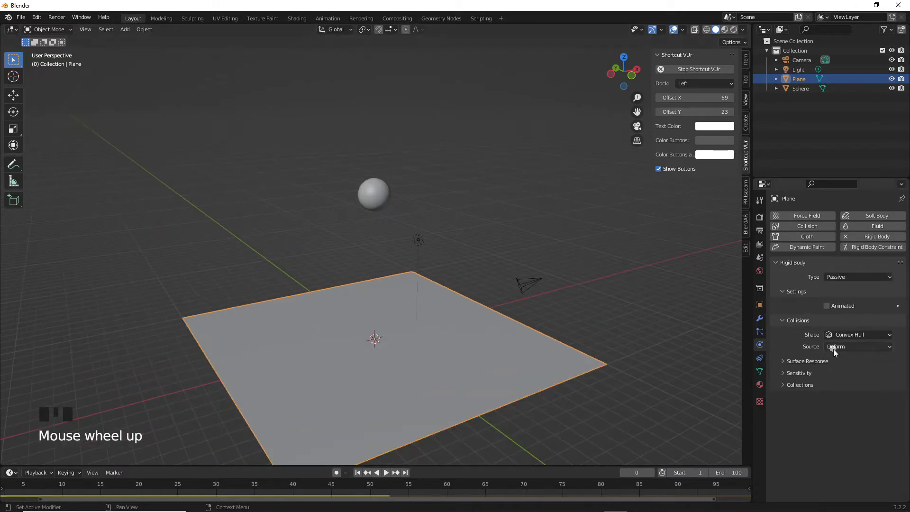
click(857, 334)
click(855, 400)
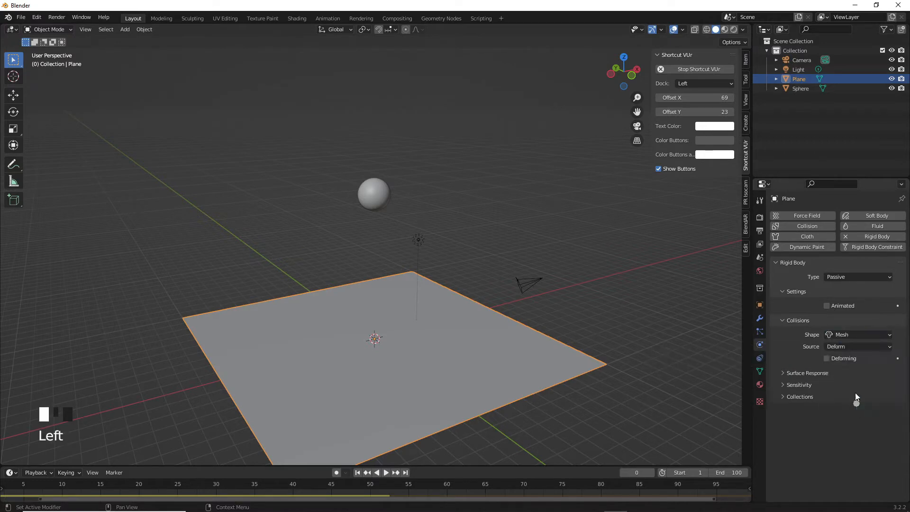
Play the sphere's fall onto the passive plane twice, stop playback and return to frame 0
click(388, 472)
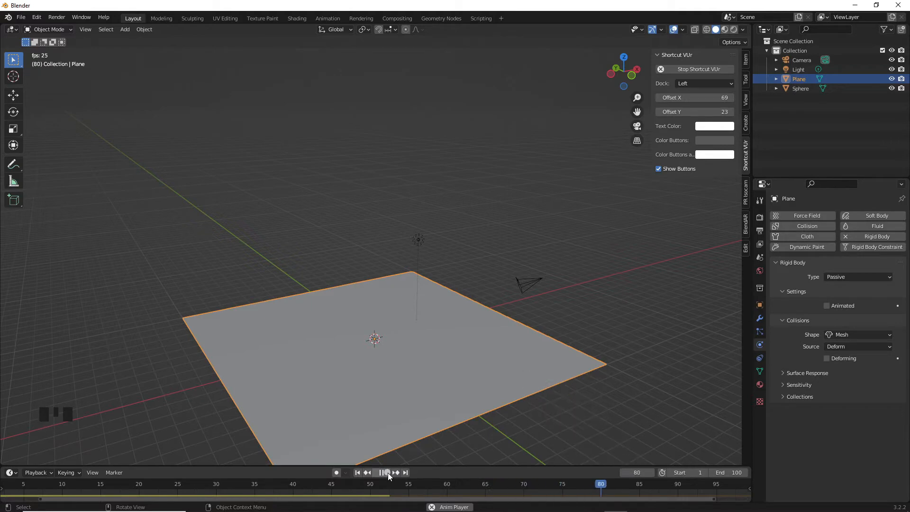
click(388, 473)
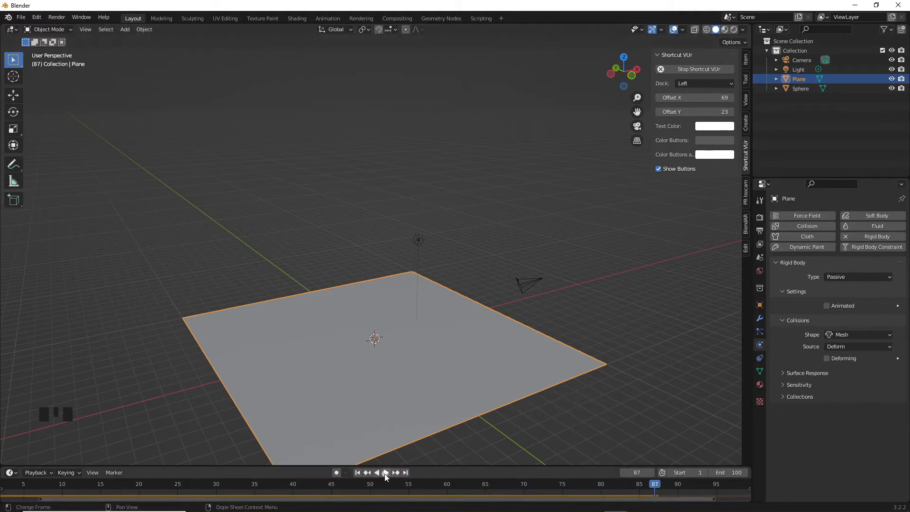
click(386, 473)
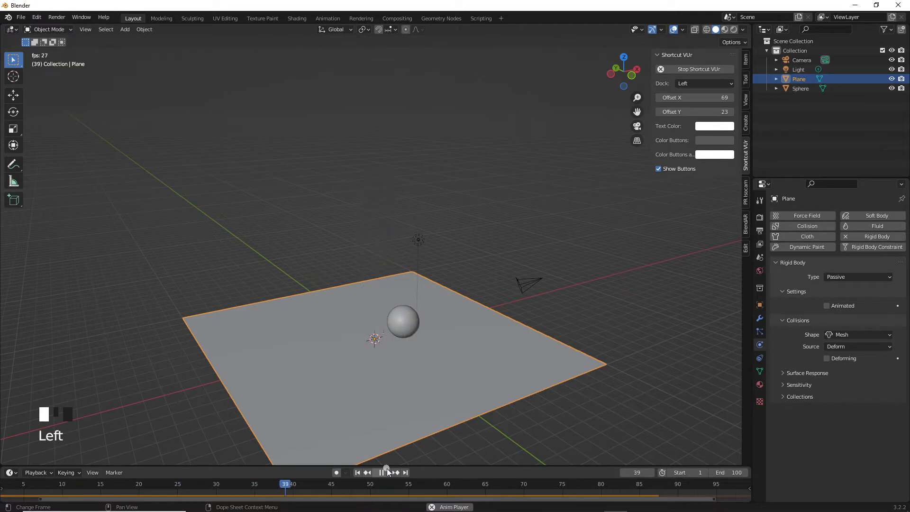
click(387, 472)
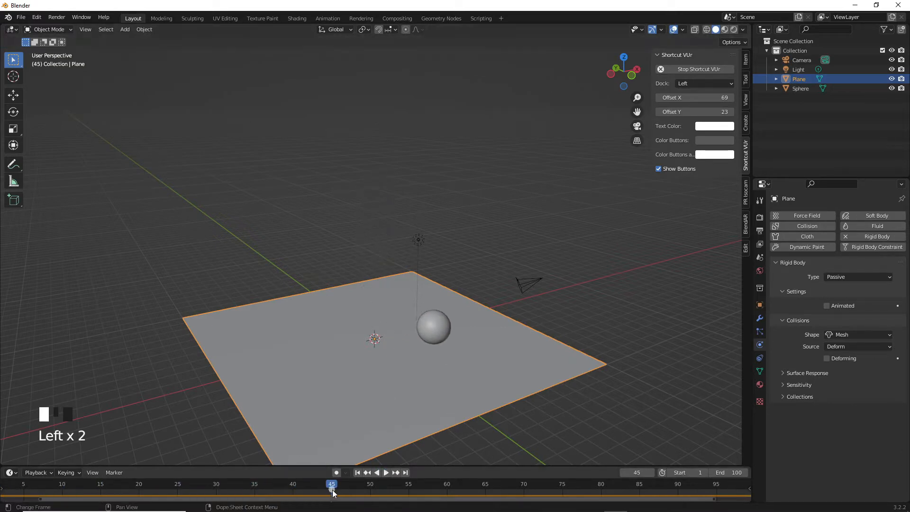
drag(332, 488, 1, 422)
Raise the sphere about 4.6 m along Z, replay its fall onto the plane and go back to frame 0
click(375, 195)
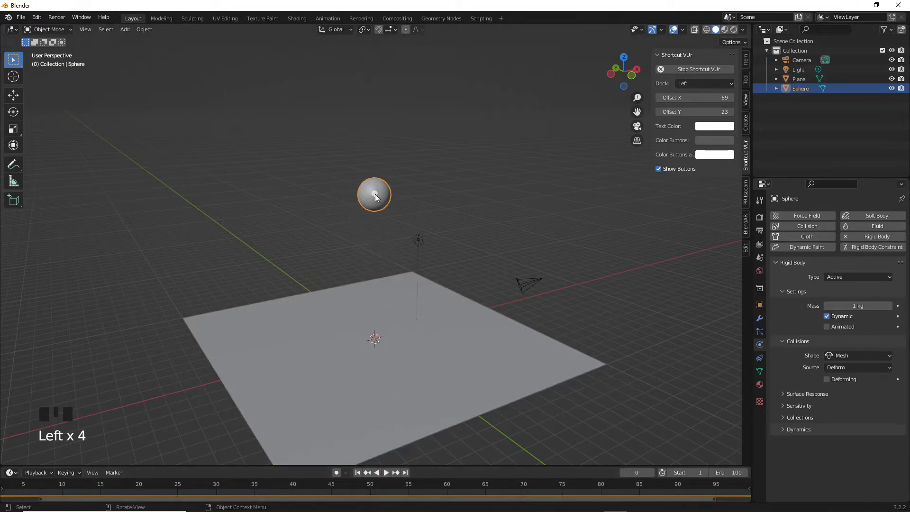
key(g)
key(z)
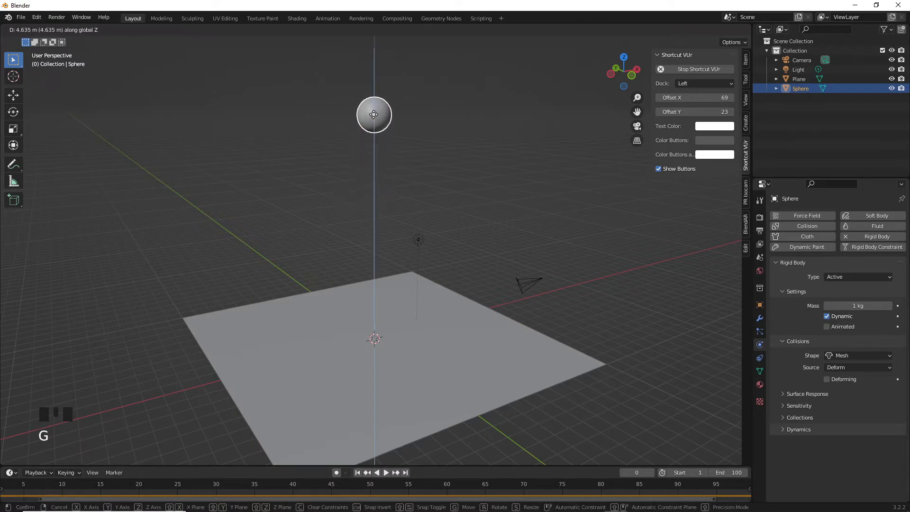
click(303, 299)
click(388, 472)
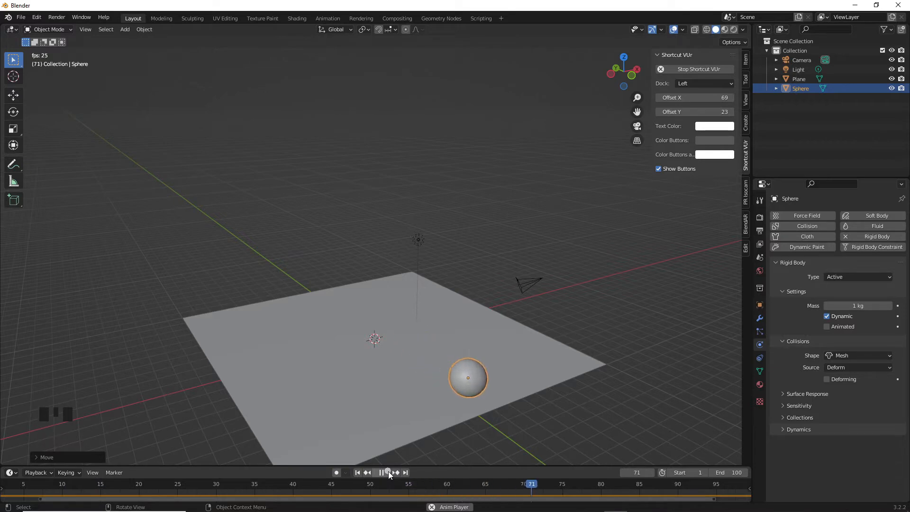
click(388, 471)
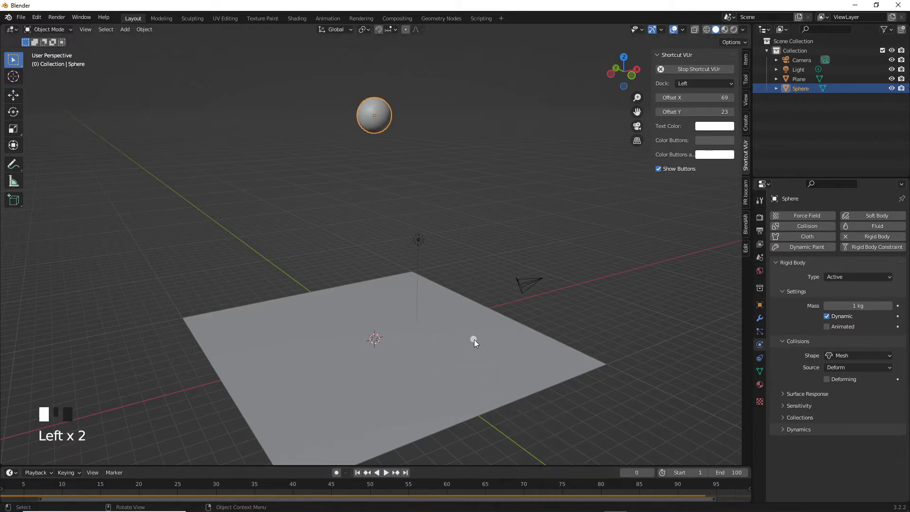
In front view, duplicate the sphere three times and spread the copies at different heights above the plane
key(KP_1)
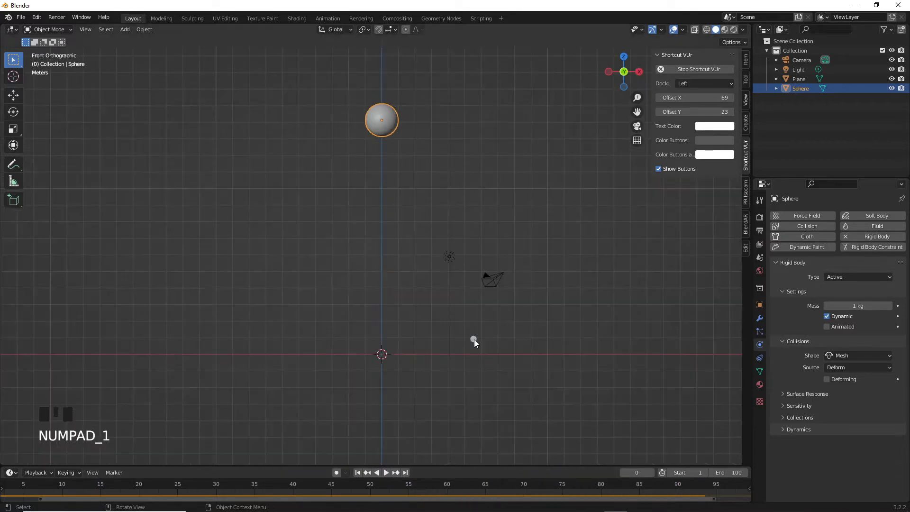
shift+middle_drag(413, 238, 422, 277)
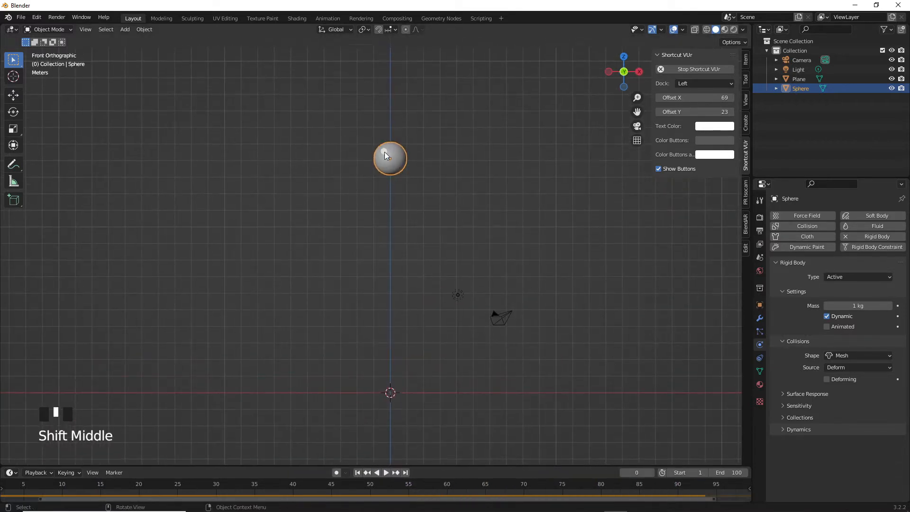
key(shift+d)
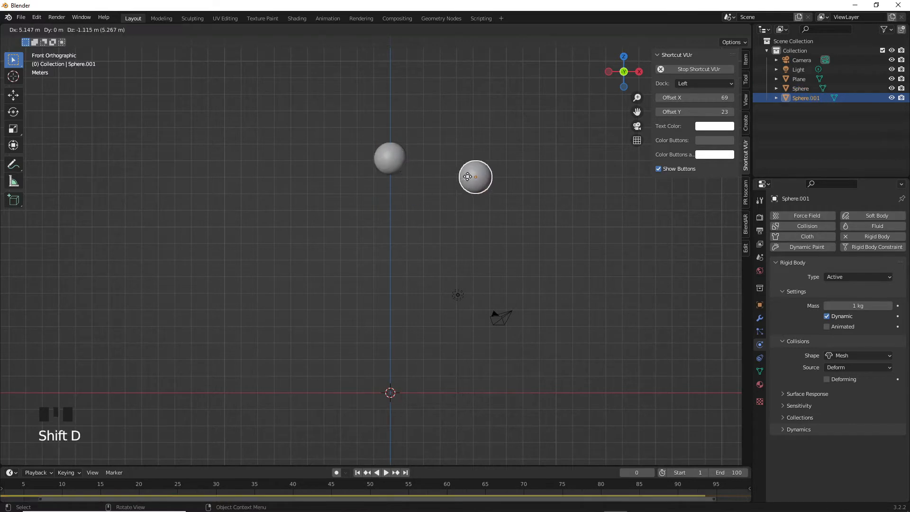
click(451, 136)
key(shift+d)
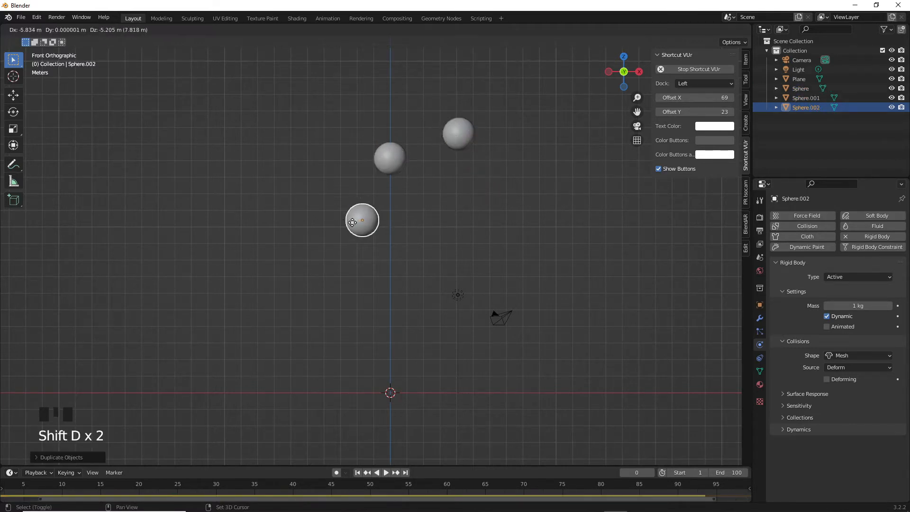
click(305, 208)
key(shift+d)
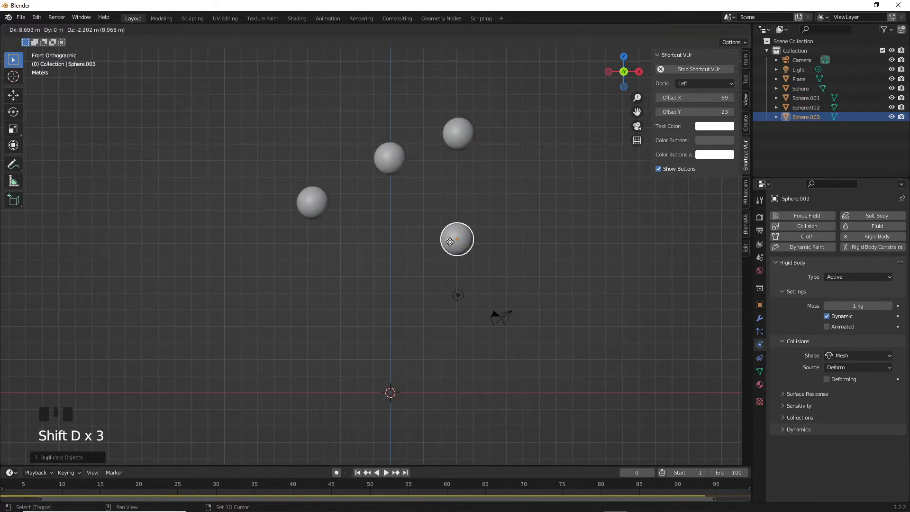
click(450, 246)
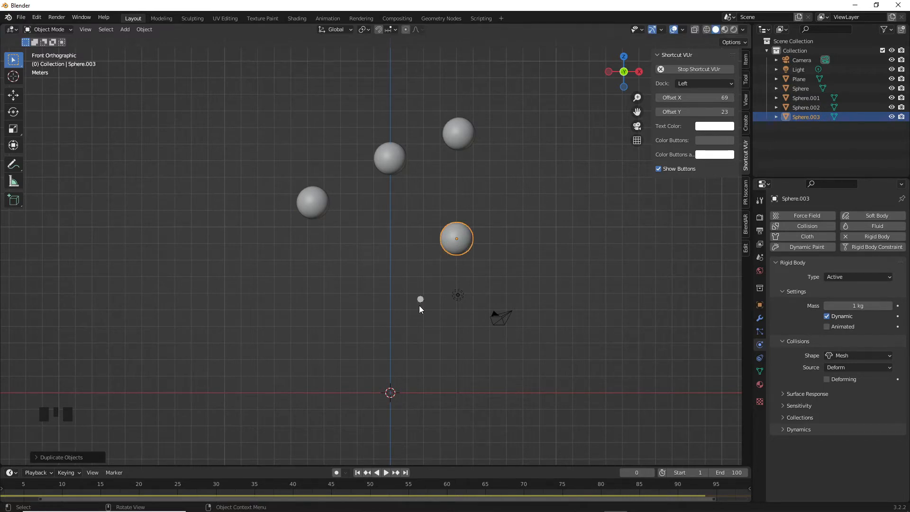
Play the simulation with all four spheres falling, stop it and return to frame 0
middle_drag(410, 393, 416, 369)
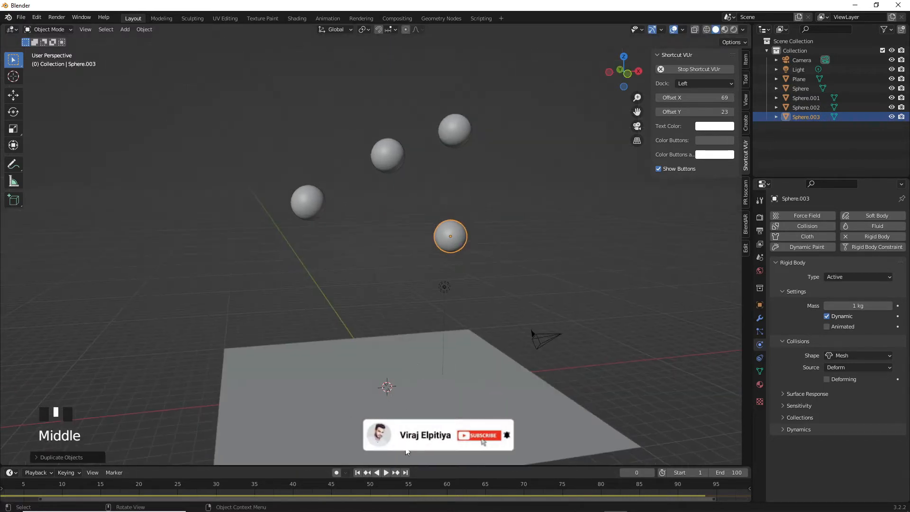
click(387, 472)
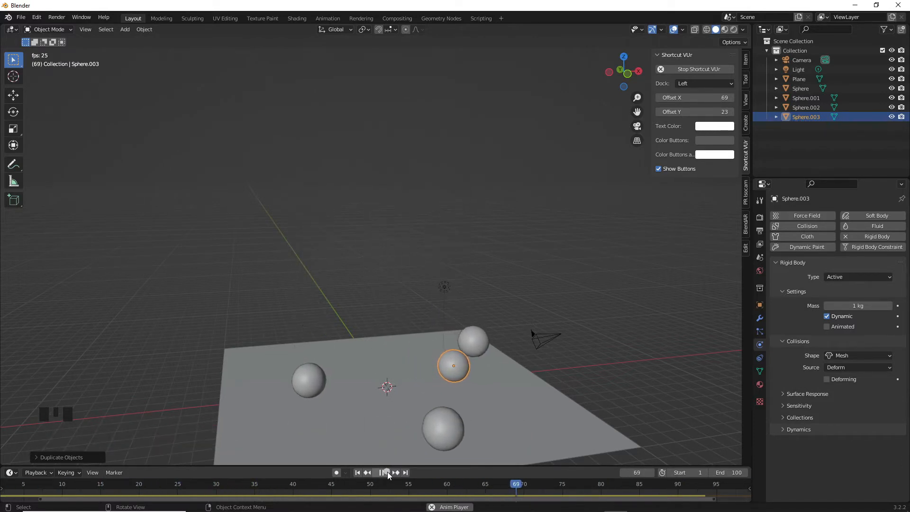
click(388, 471)
middle_drag(360, 369, 418, 425)
drag(701, 483, 3, 483)
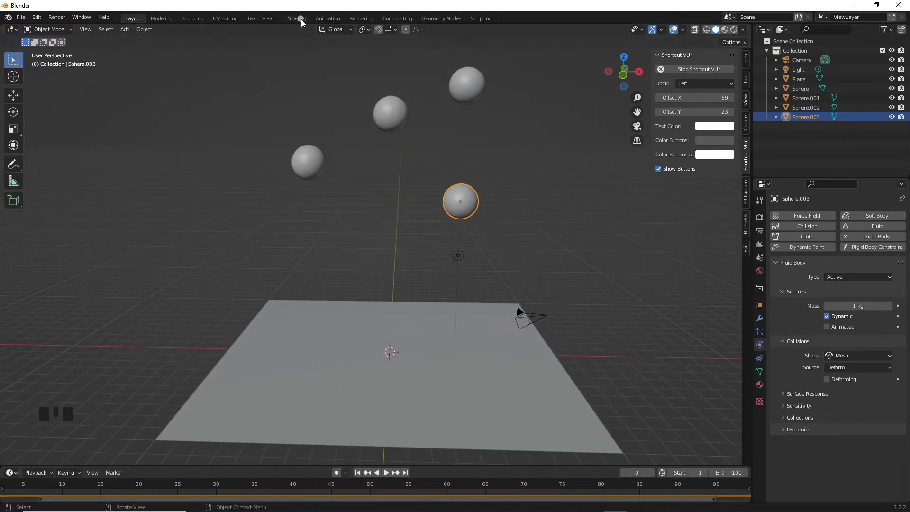
Switch to the Shading workspace and add a new material to the sphere copy Sphere.002
click(301, 19)
scroll(379, 190, down, 4)
mouse_move(400, 196)
shift+middle_down()
mouse_move(424, 217)
mouse_move(431, 141)
shift+middle_up()
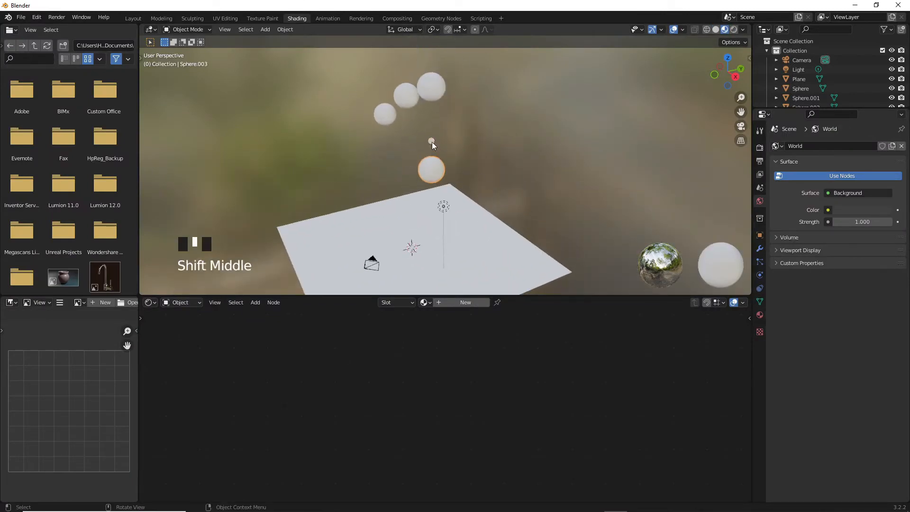
click(386, 110)
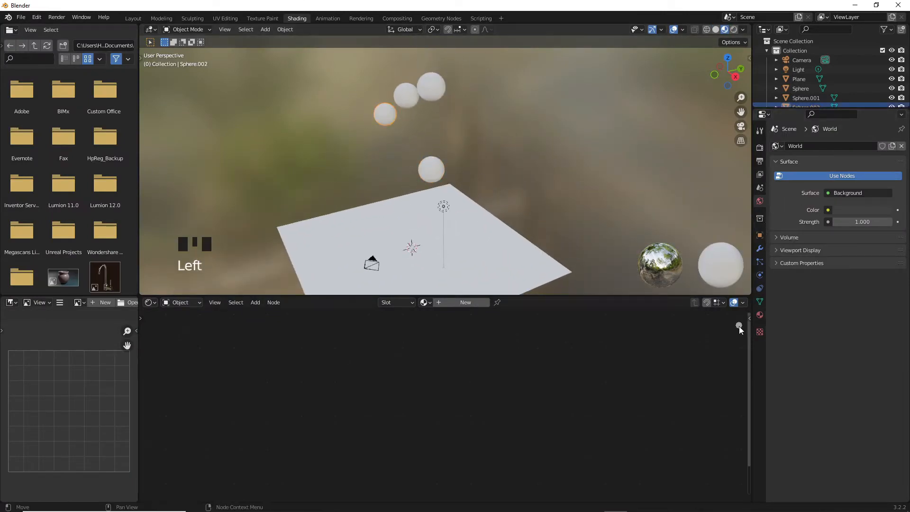
click(758, 315)
click(836, 187)
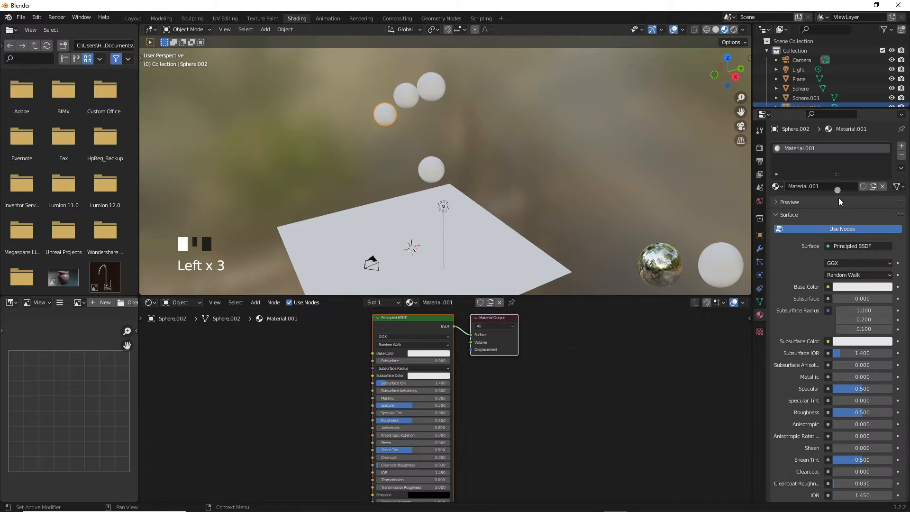
Set the new material's base color to a dark green with hue 0.330 and saturation 1, and its roughness to 0
click(861, 290)
click(831, 151)
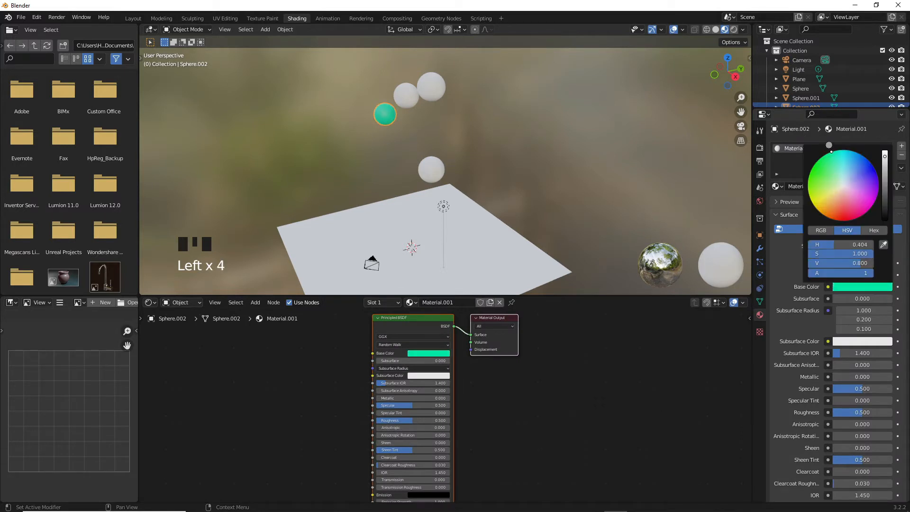
drag(810, 171, 810, 172)
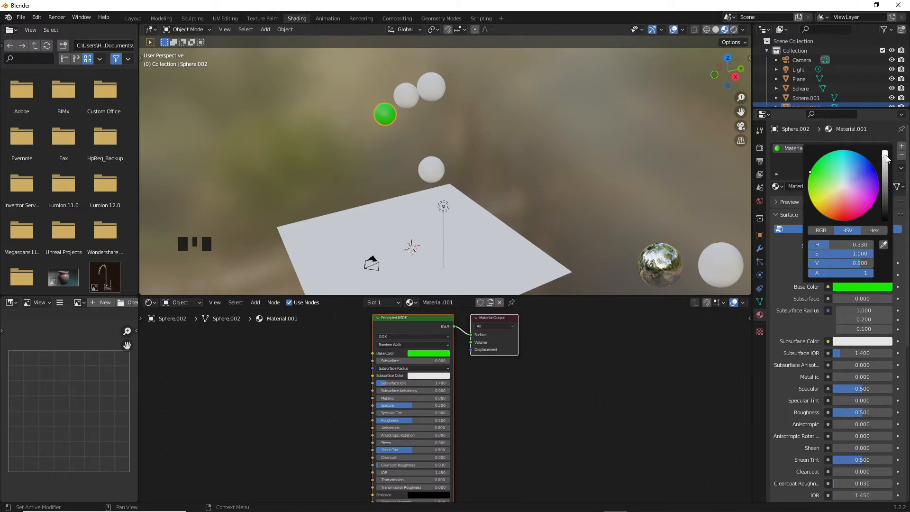
drag(886, 156, 884, 188)
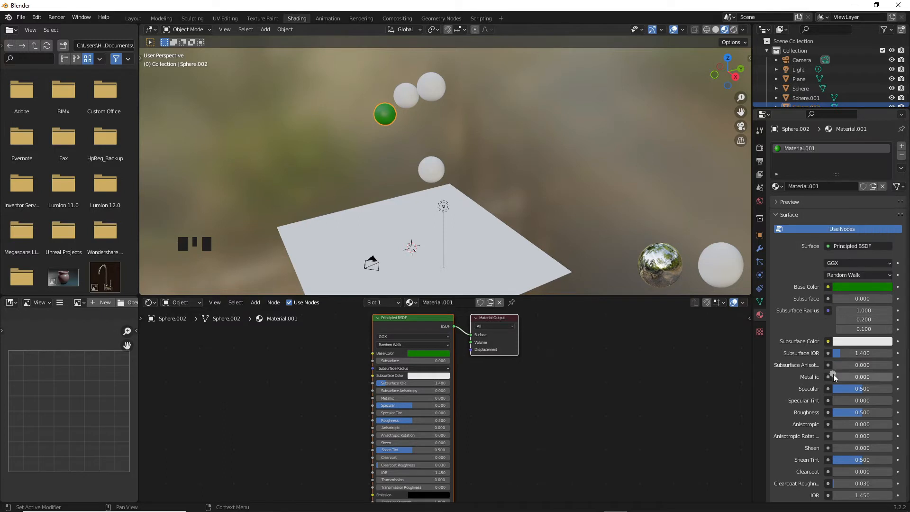
drag(862, 412, 819, 411)
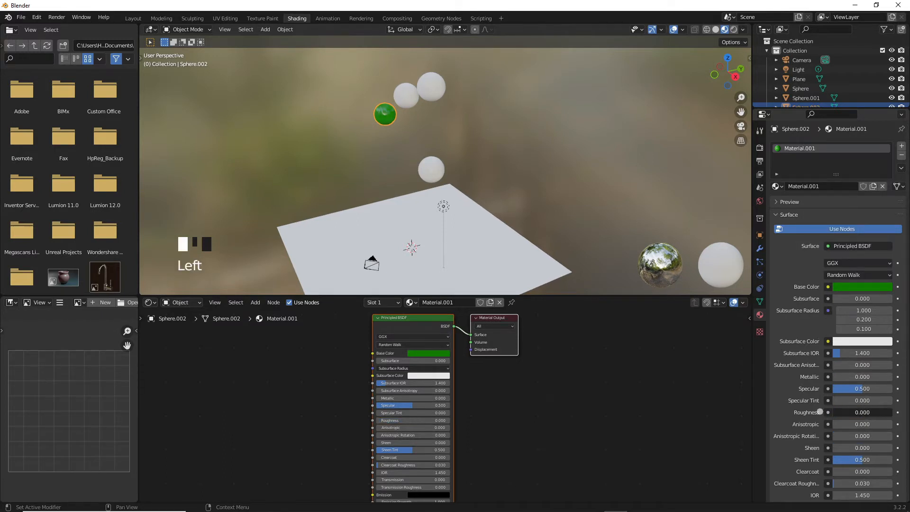
Give the original sphere a new dark red material with hue 0.996, saturation 1 and value 0.267, and lower its roughness for a glossy finish
scroll(336, 103, up, 4)
shift+middle_drag(336, 103, 391, 217)
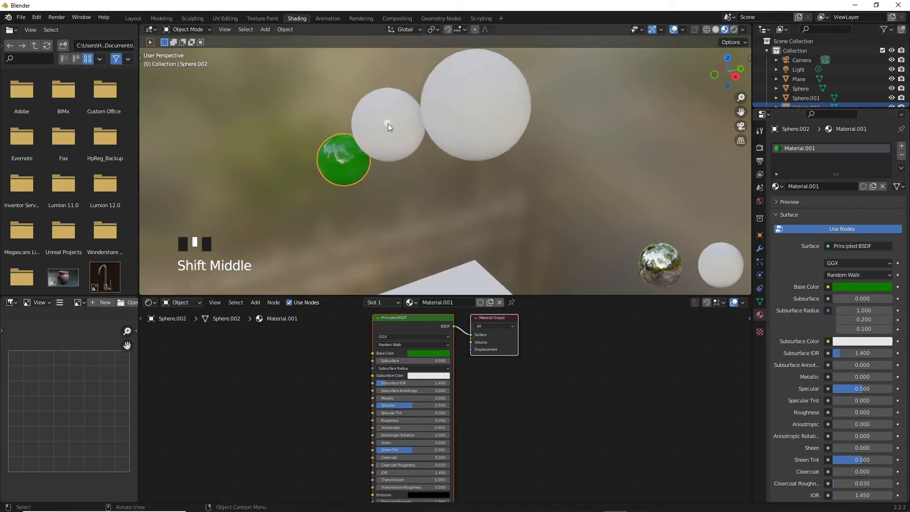
click(388, 126)
click(814, 185)
click(862, 287)
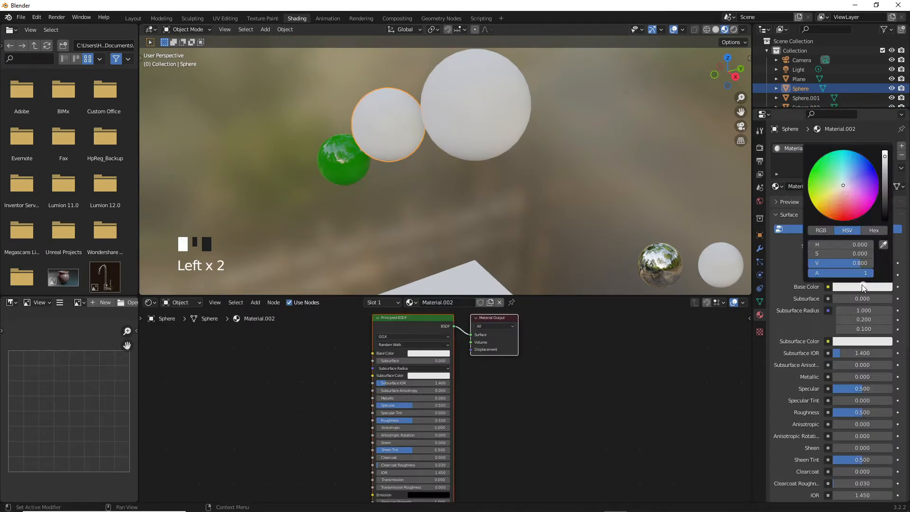
drag(846, 187, 851, 242)
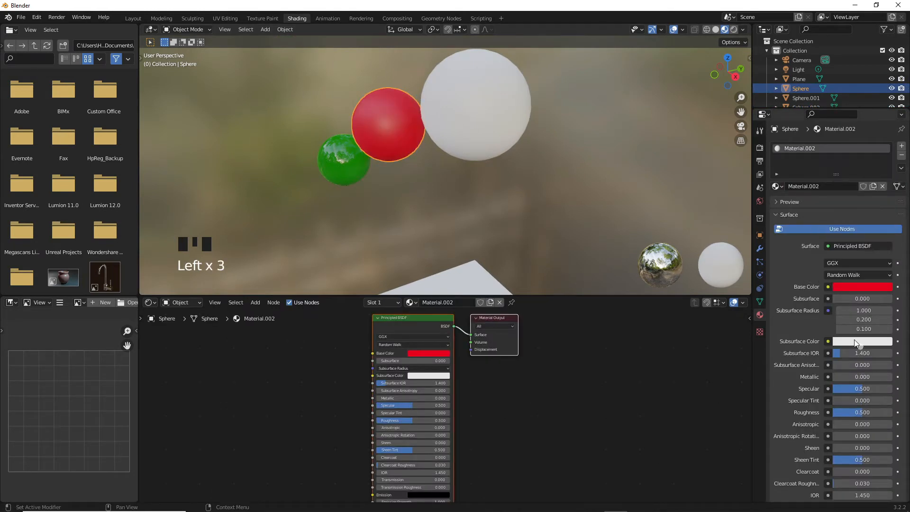
click(874, 285)
drag(885, 159, 885, 181)
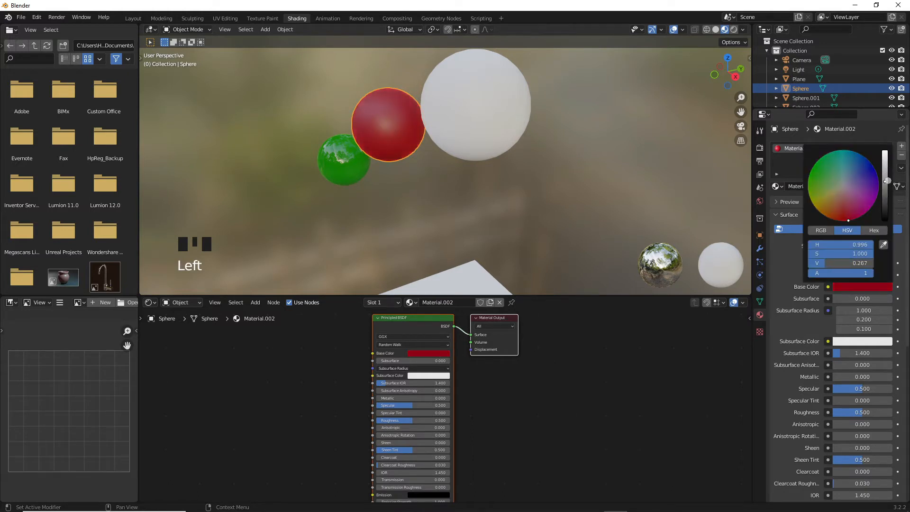
drag(863, 415, 834, 415)
Give the highest sphere, Sphere.001, a new material with a blue base color and roughness 0
click(490, 112)
click(872, 188)
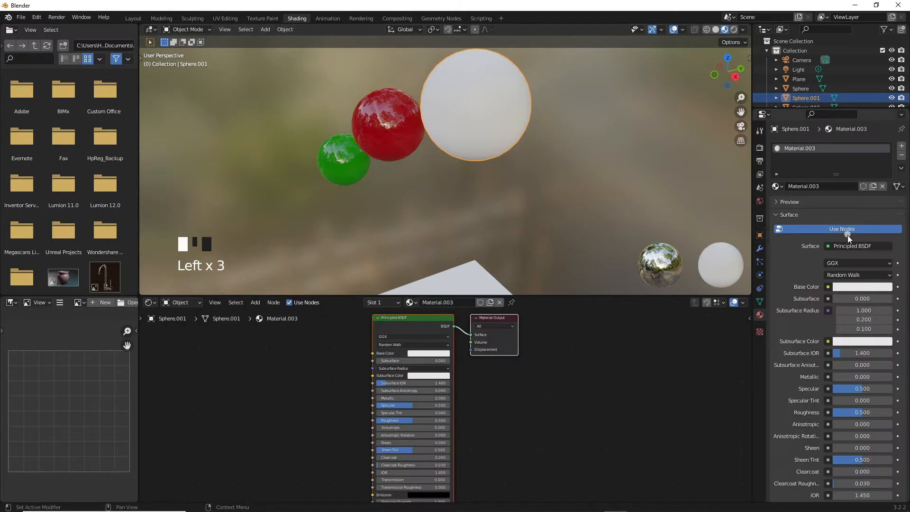
click(844, 287)
drag(841, 188, 859, 156)
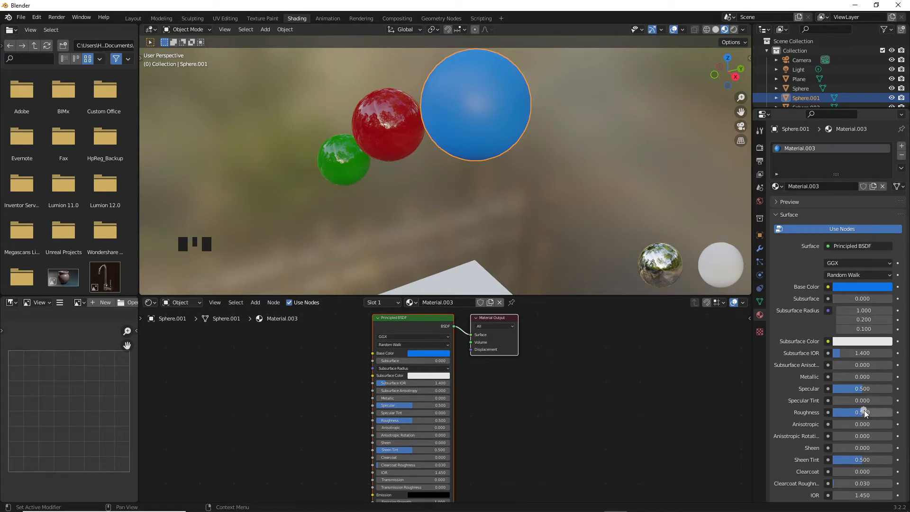
drag(862, 412, 834, 412)
Add a new material to the lowest sphere, Sphere.003, keep its white base color and set its roughness to 0
scroll(445, 217, down, 3)
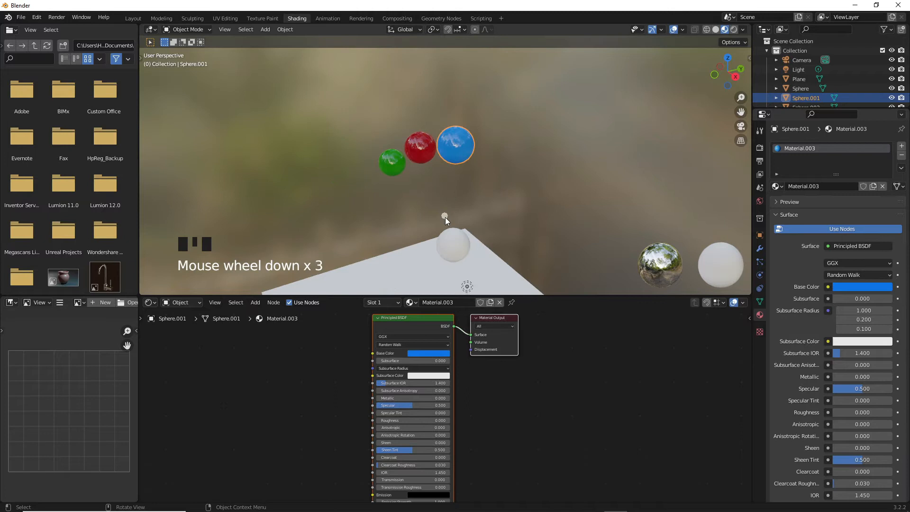
click(461, 244)
click(839, 185)
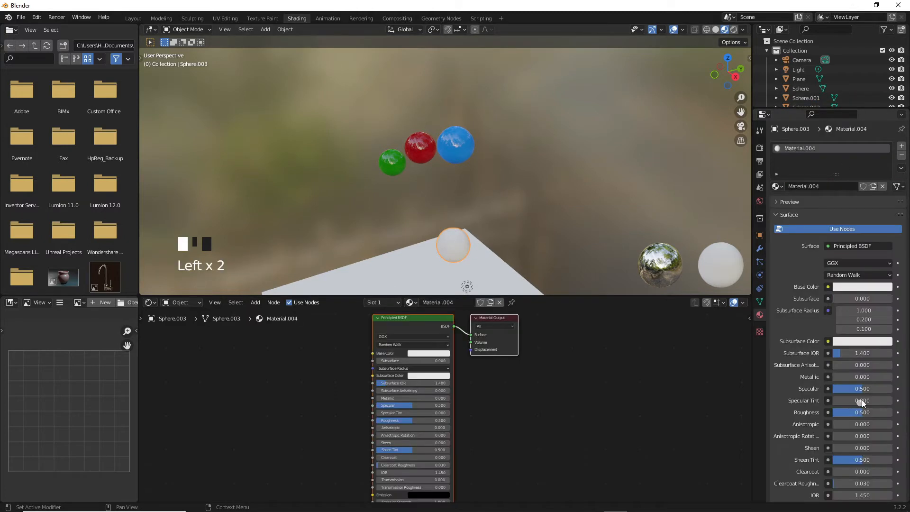
drag(861, 391, 841, 389)
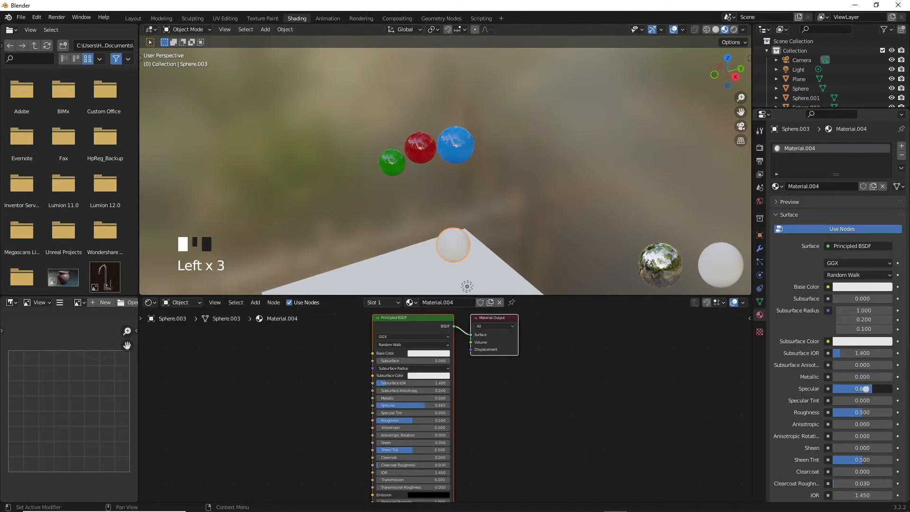
key(ctrl+z)
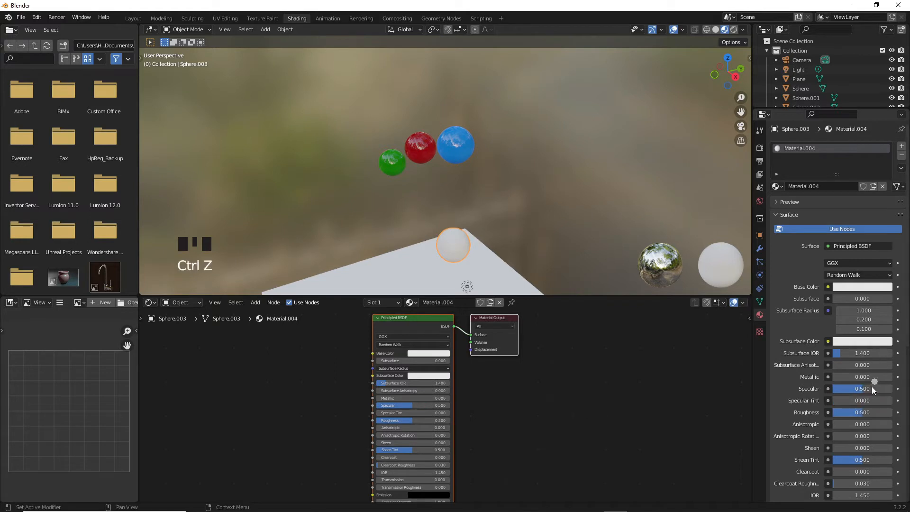
drag(861, 413, 832, 413)
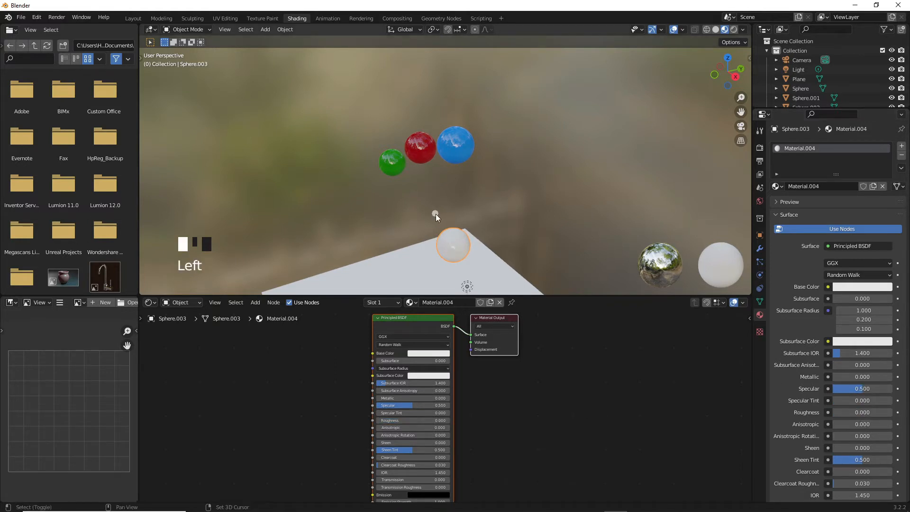
Give the ground plane a new material with a black base color of value 0 and metallic 0.354
shift+middle_drag(432, 211, 464, 193)
scroll(481, 216, down, 3)
click(466, 218)
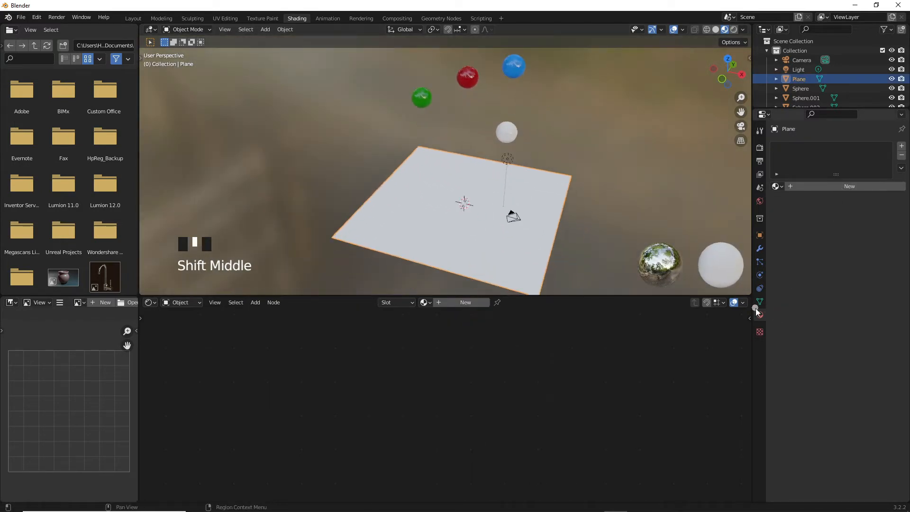
click(846, 186)
click(867, 287)
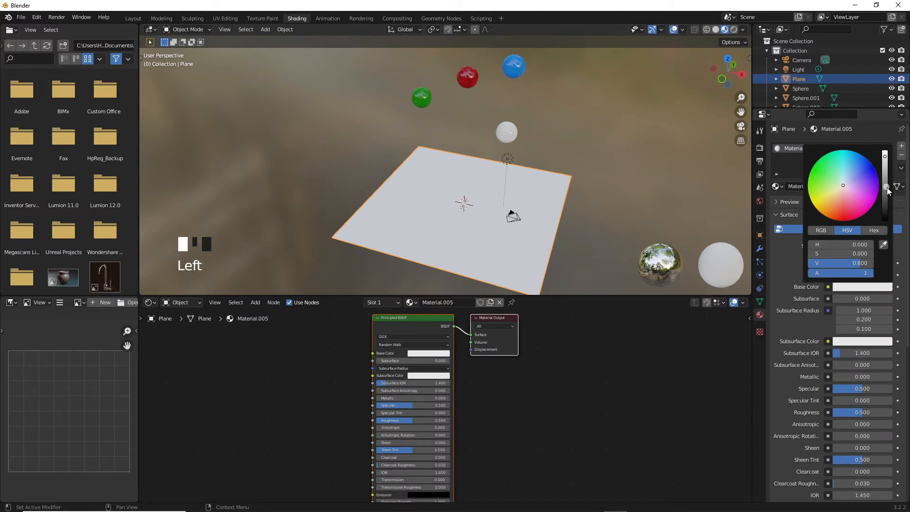
drag(884, 156, 885, 218)
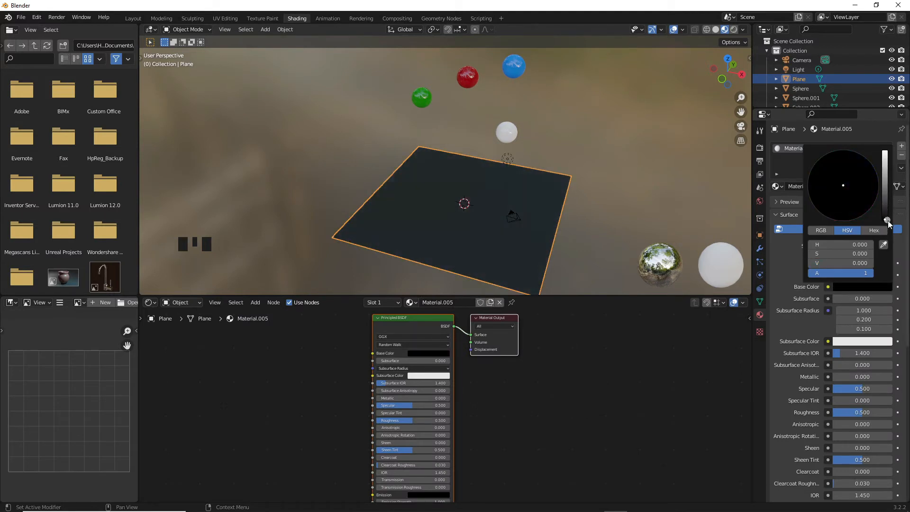
drag(850, 377, 864, 375)
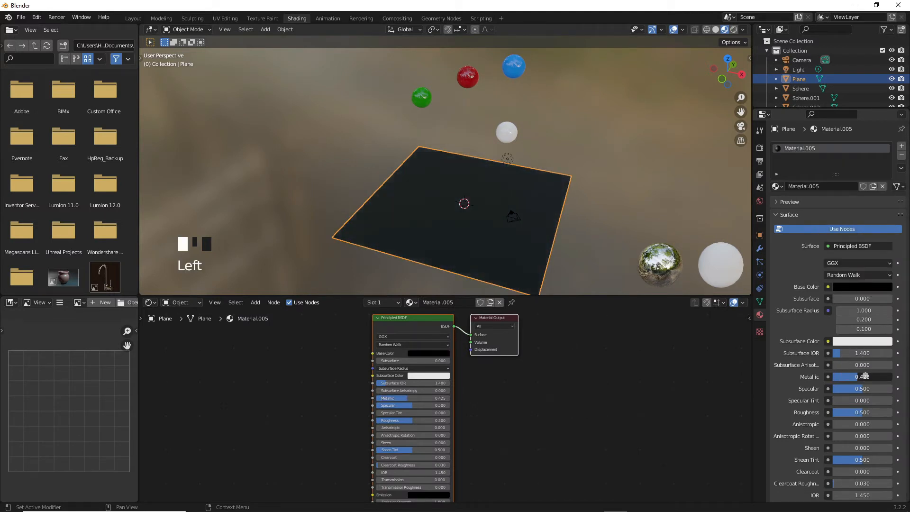
Brighten the red sphere's base color by raising its value
scroll(467, 203, up, 2)
middle_drag(467, 203, 521, 199)
shift+middle_drag(538, 137, 495, 126)
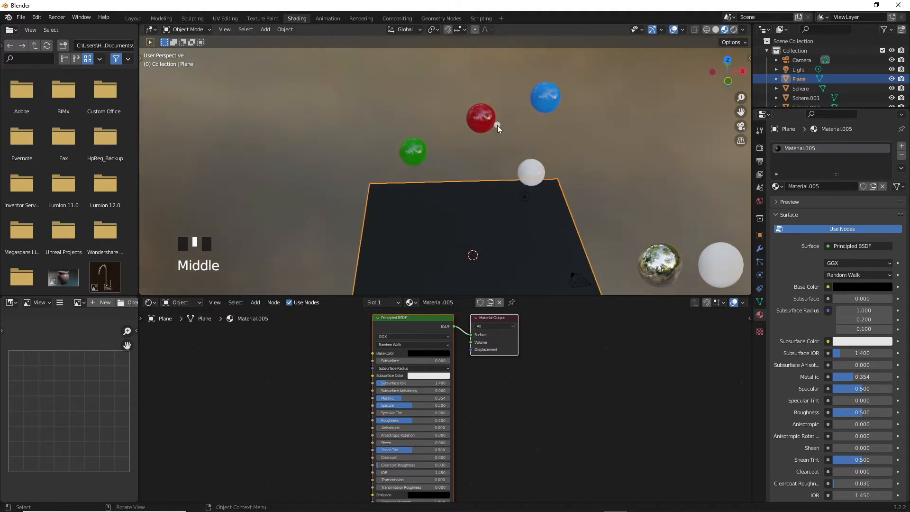
click(492, 123)
click(860, 289)
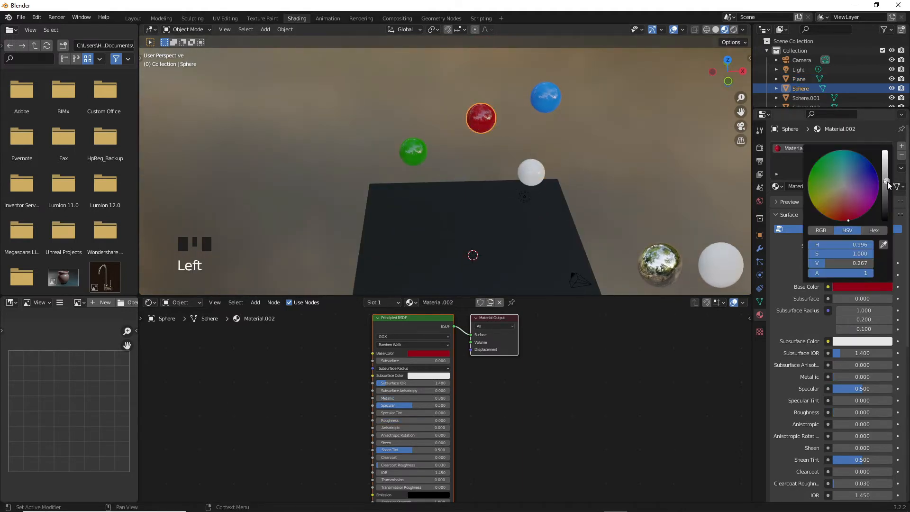
drag(882, 186, 882, 169)
middle_drag(588, 199, 495, 229)
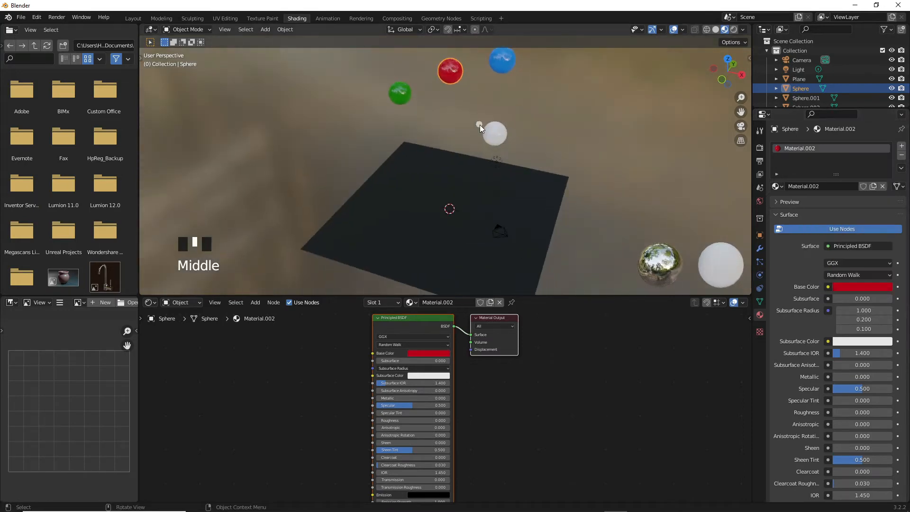
Switch to the Modeling workspace and return the red sphere from Edit Mode to Object Mode
click(133, 18)
scroll(361, 118, down, 2)
scroll(331, 95, up, 2)
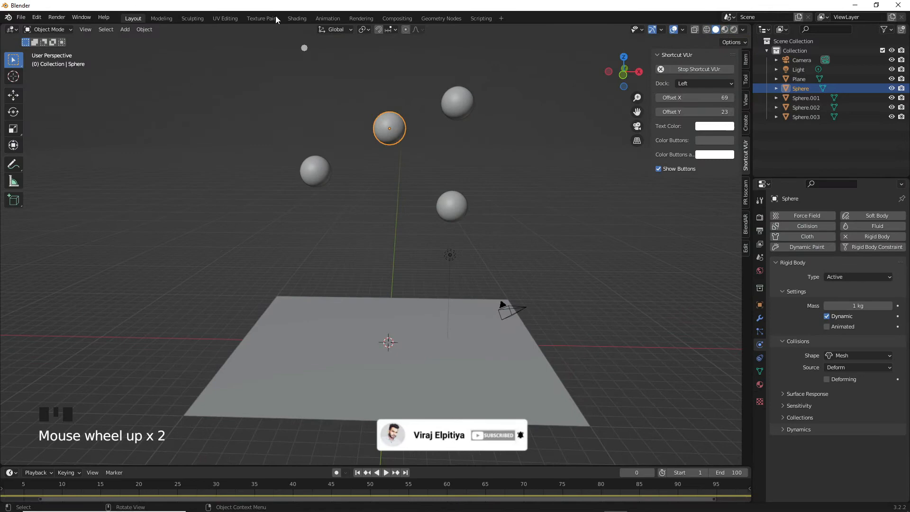
click(156, 19)
scroll(428, 149, down, 6)
shift+middle_drag(428, 149, 400, 236)
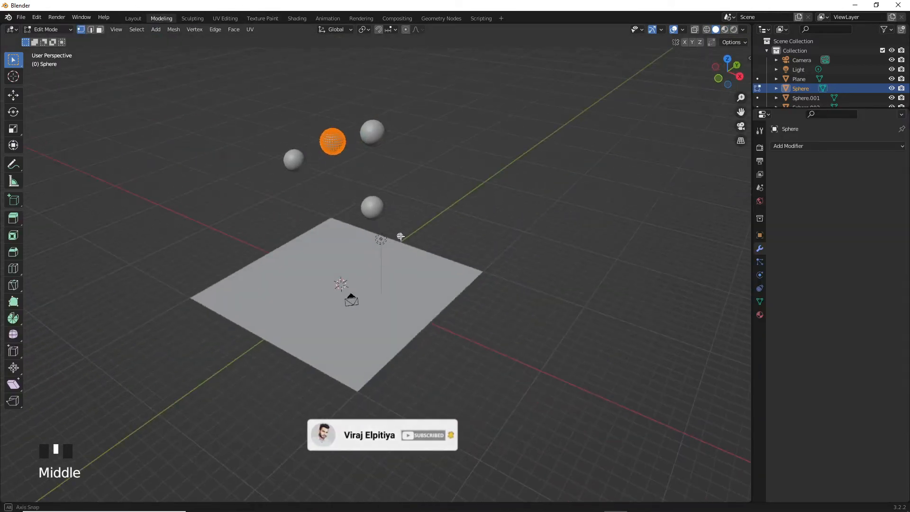
click(760, 276)
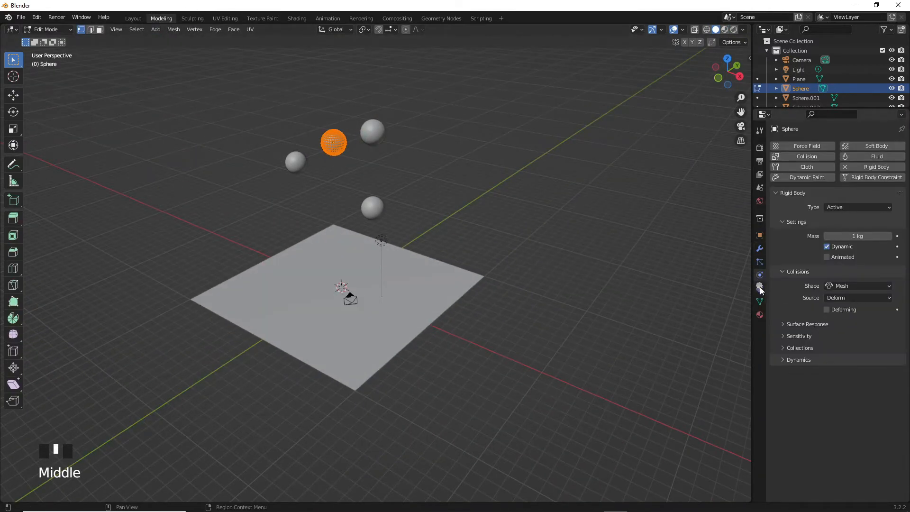
click(760, 314)
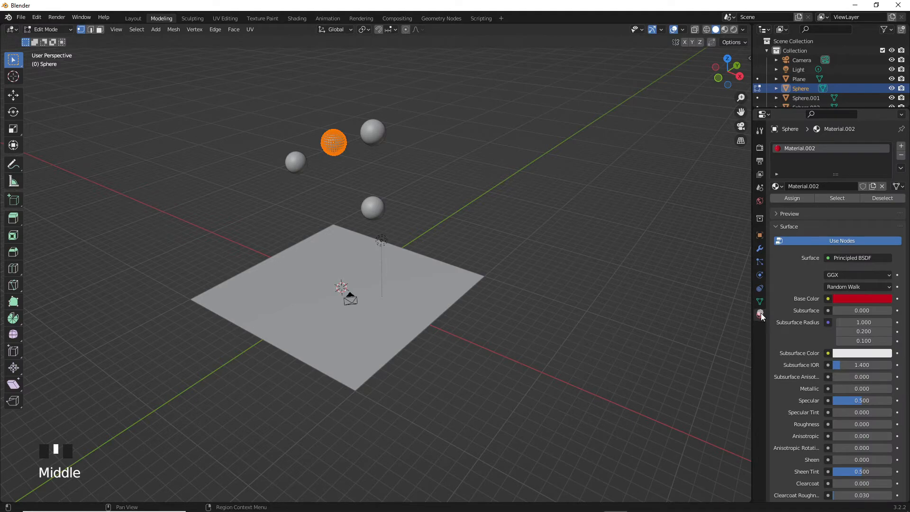
shift+middle_drag(378, 176, 398, 191)
middle_drag(294, 198, 321, 162)
key(Tab)
scroll(340, 108, up, 3)
shift+middle_drag(340, 108, 334, 209)
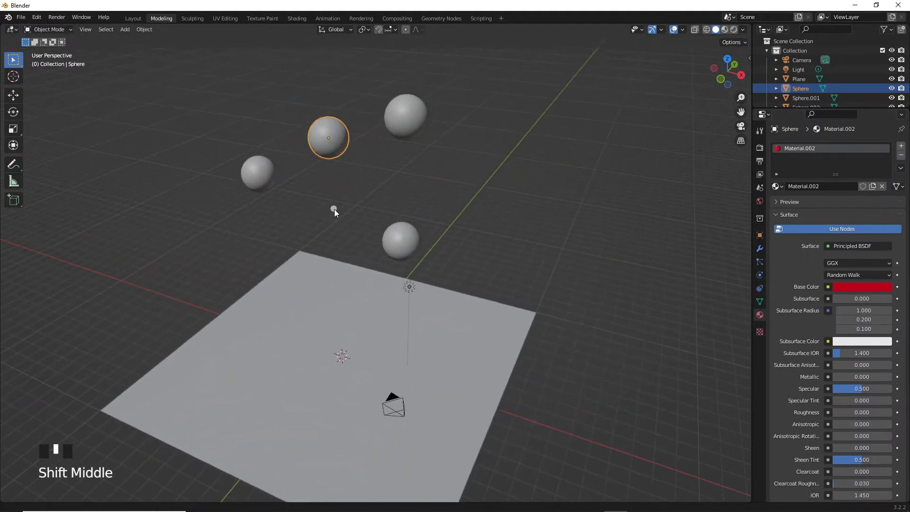
Assign an Environment Texture to the world's background color and load cayley_interior_4k.exr
click(759, 202)
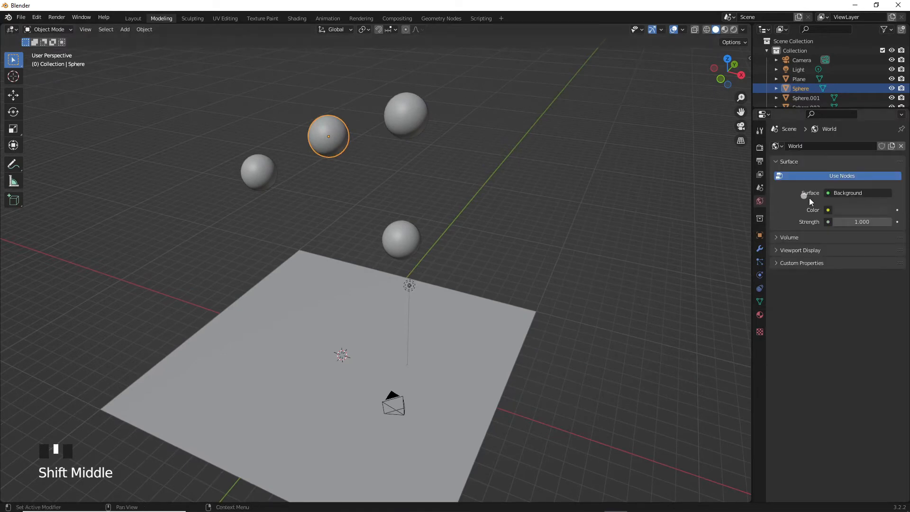
click(826, 210)
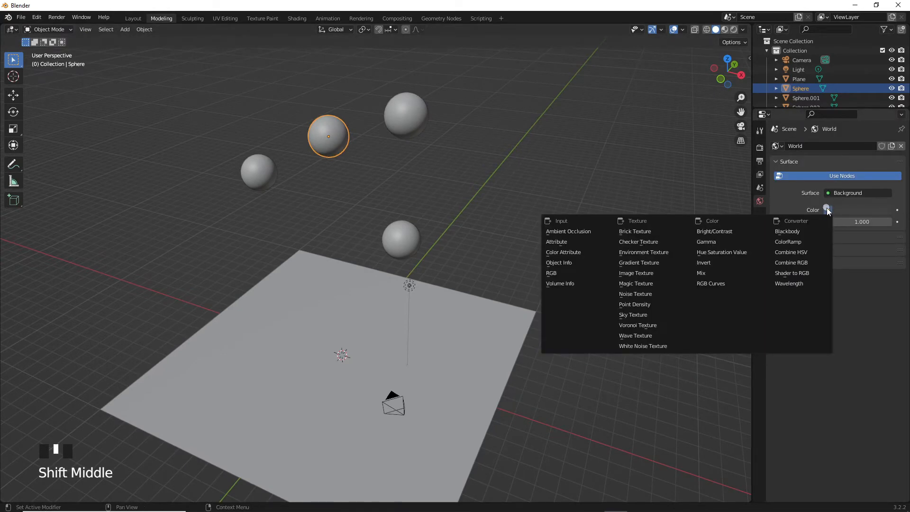
click(649, 252)
click(868, 223)
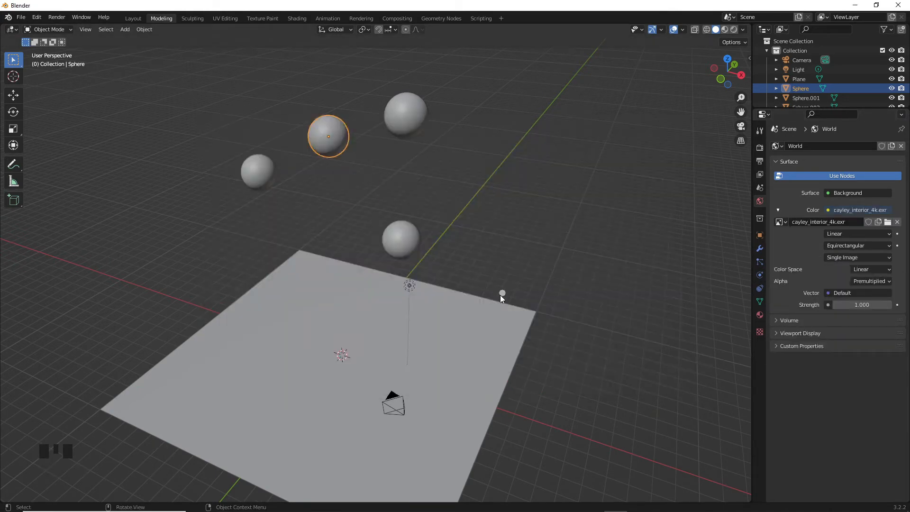
middle_drag(499, 295, 467, 255)
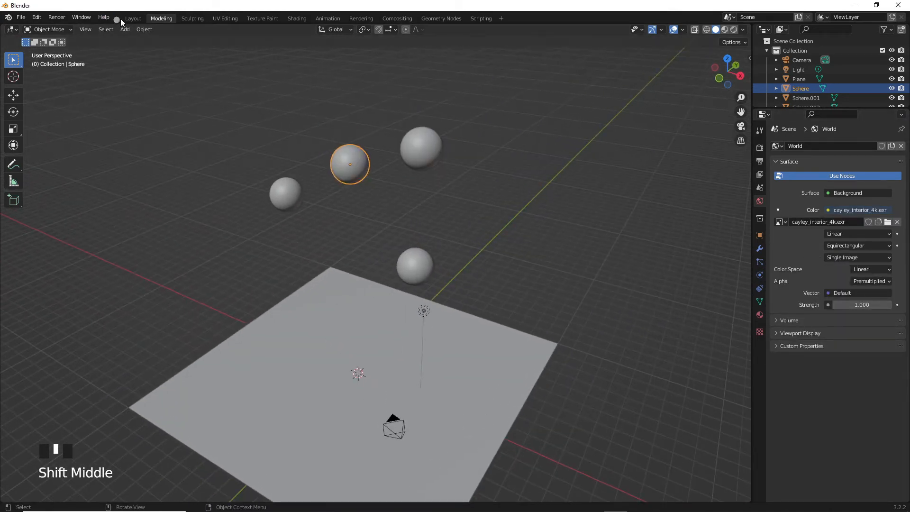
Return to the Layout workspace and display the viewport in Material Preview shading
click(135, 18)
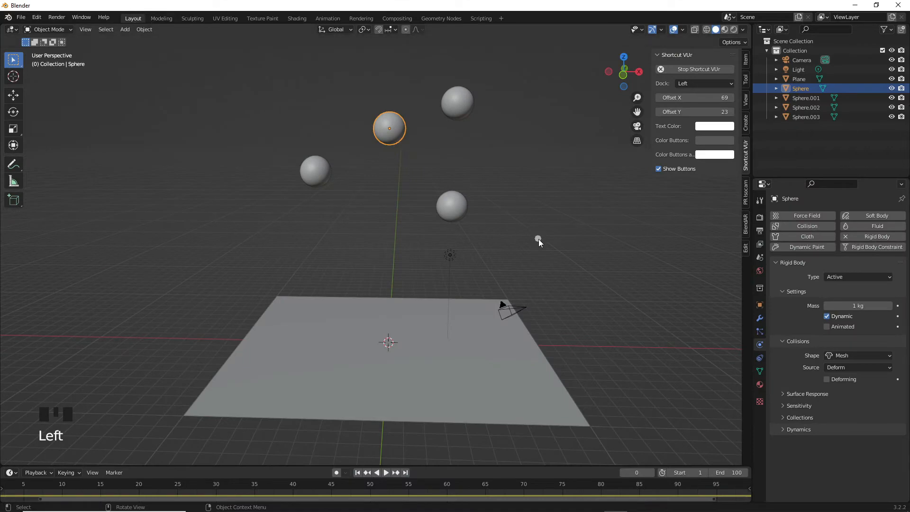
key(z)
click(509, 294)
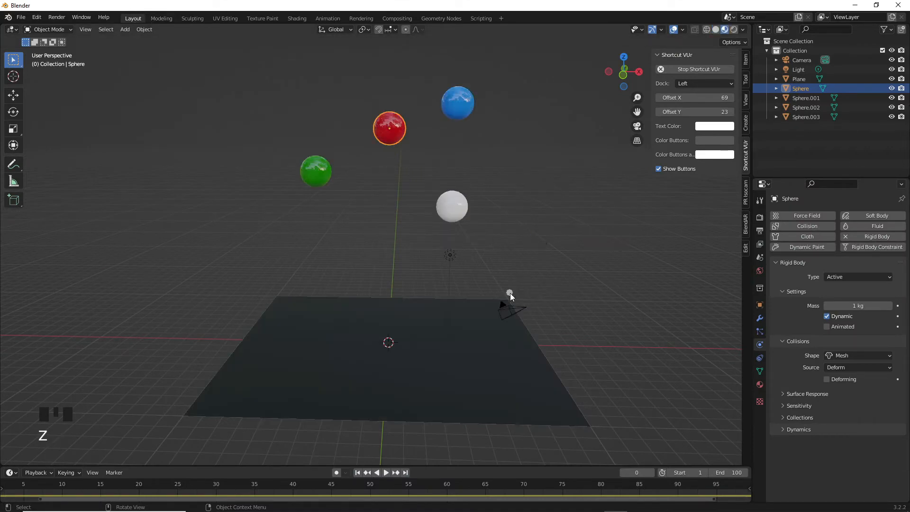
Play the falling-spheres simulation, stop it and return the timeline to frame 0
click(388, 471)
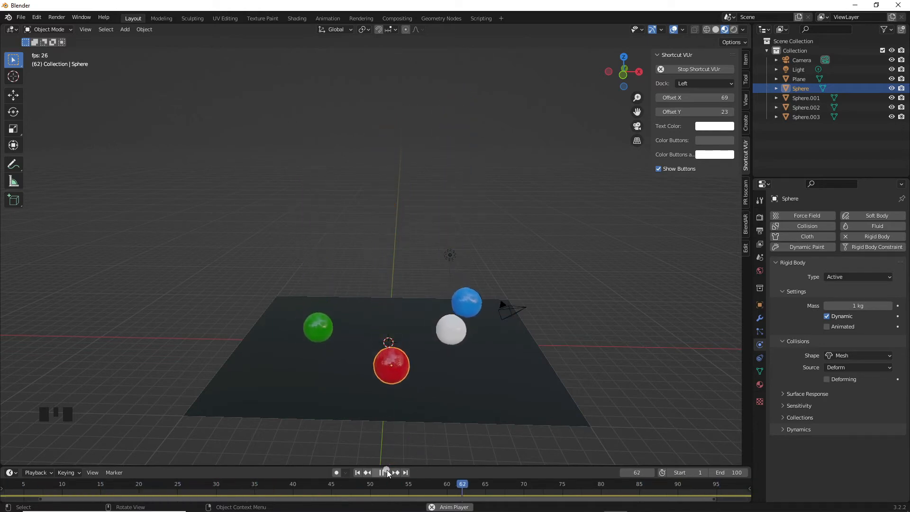
middle_drag(245, 365, 184, 354)
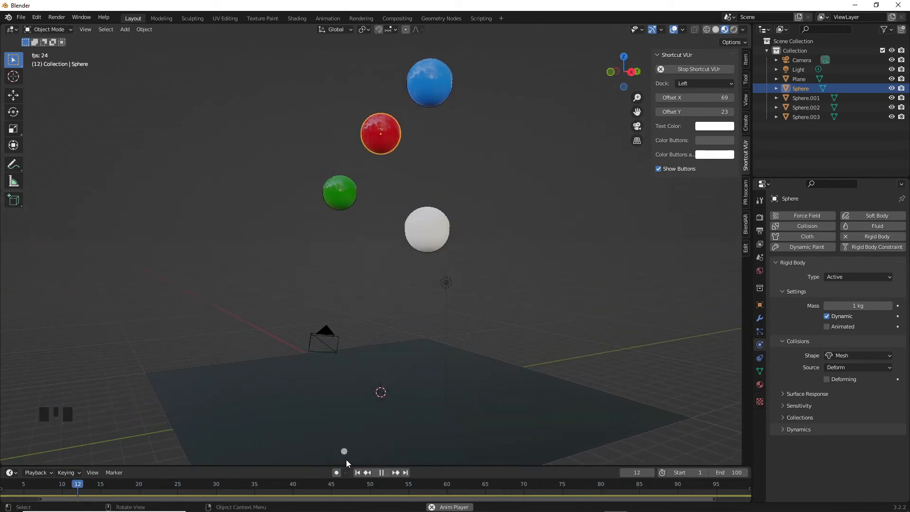
click(381, 472)
middle_drag(384, 414, 405, 396)
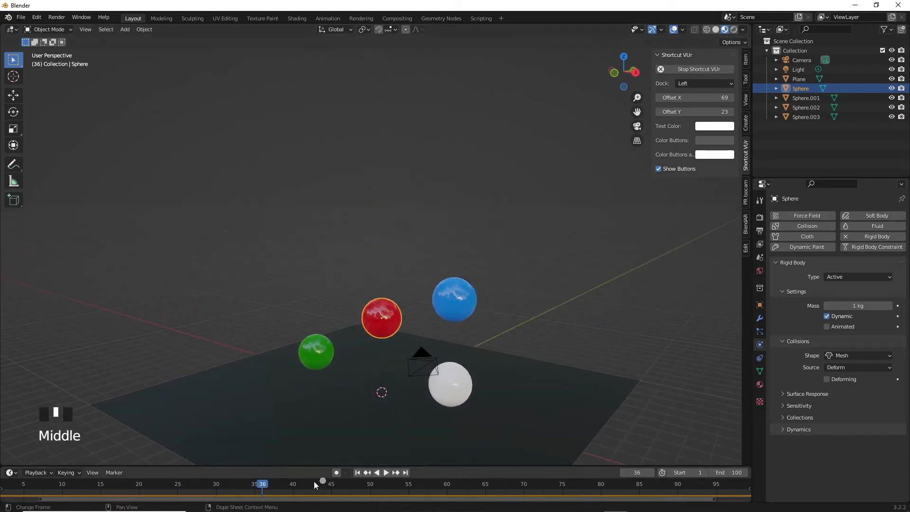
drag(260, 490, 681, 444)
scroll(588, 331, down, 3)
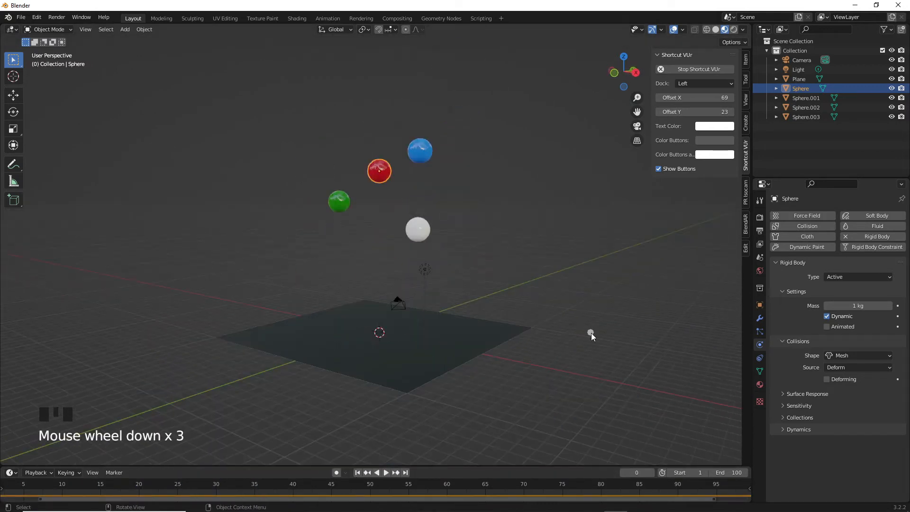
From above, move the blue sphere away from the white one toward the plane's far edge
shift+middle_drag(352, 237, 418, 299)
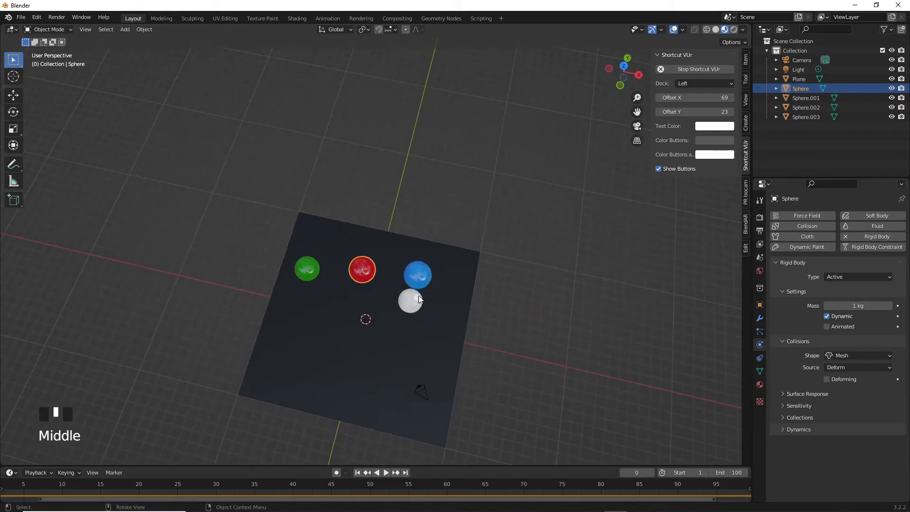
click(418, 277)
key(g)
click(421, 259)
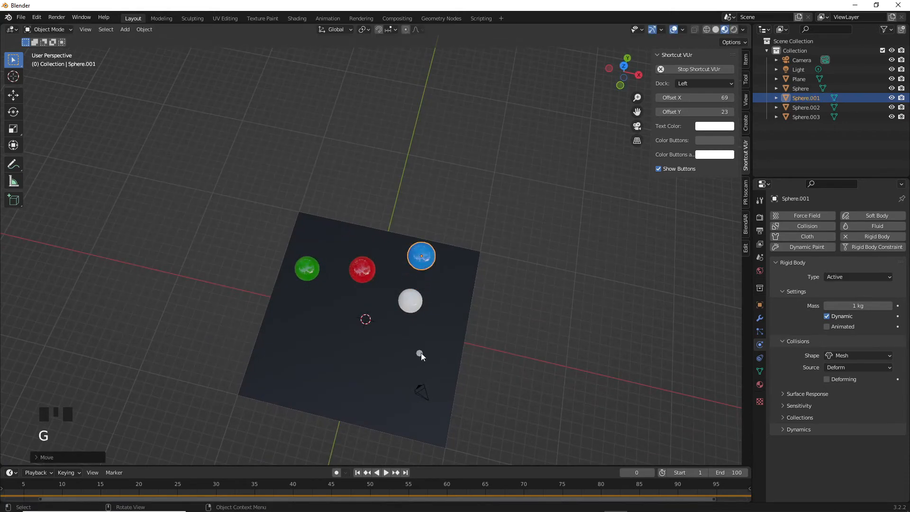
middle_drag(410, 334, 379, 277)
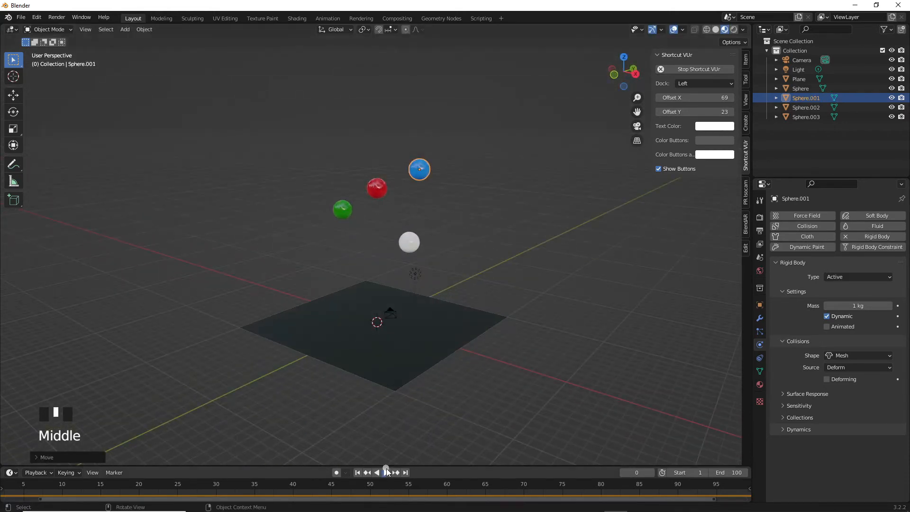
Replay the simulation and examine from several angles how the spheres land after the blue sphere's move
click(386, 472)
middle_drag(292, 343, 400, 332)
middle_drag(327, 336, 252, 339)
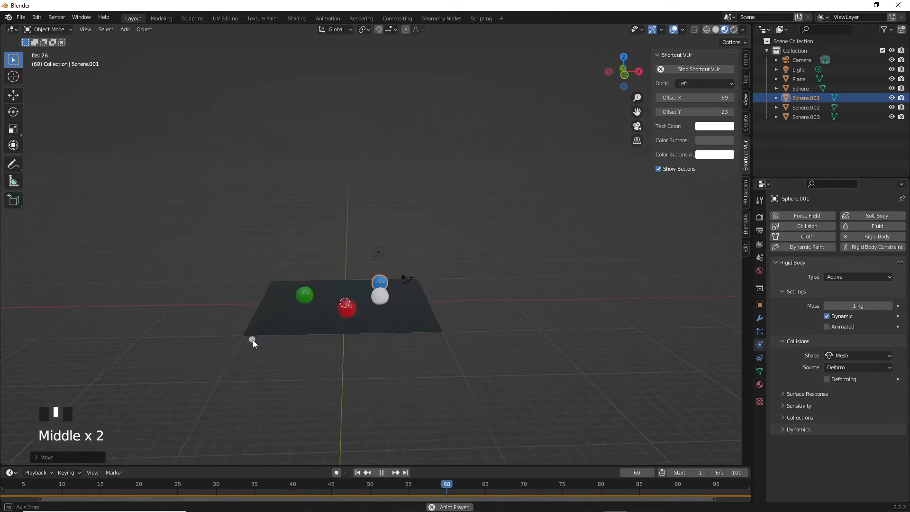
scroll(326, 310, up, 3)
middle_drag(319, 331, 36, 340)
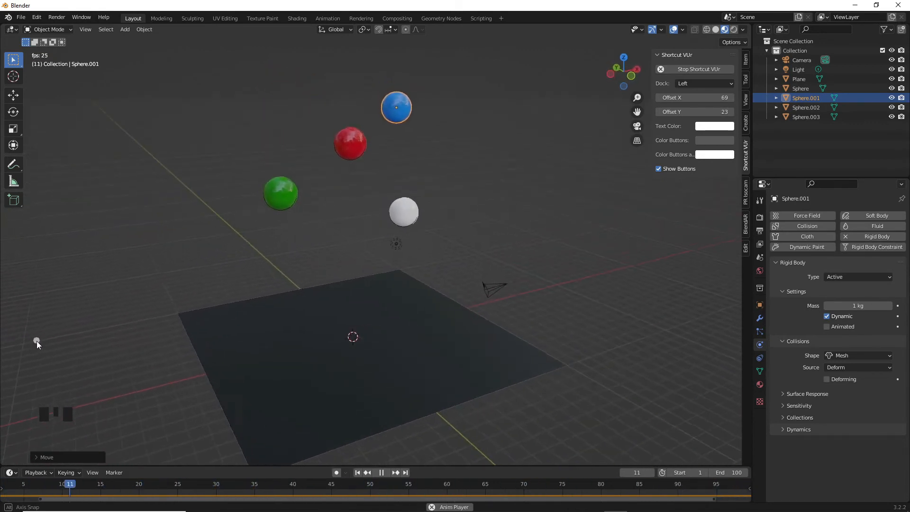
scroll(425, 270, down, 1)
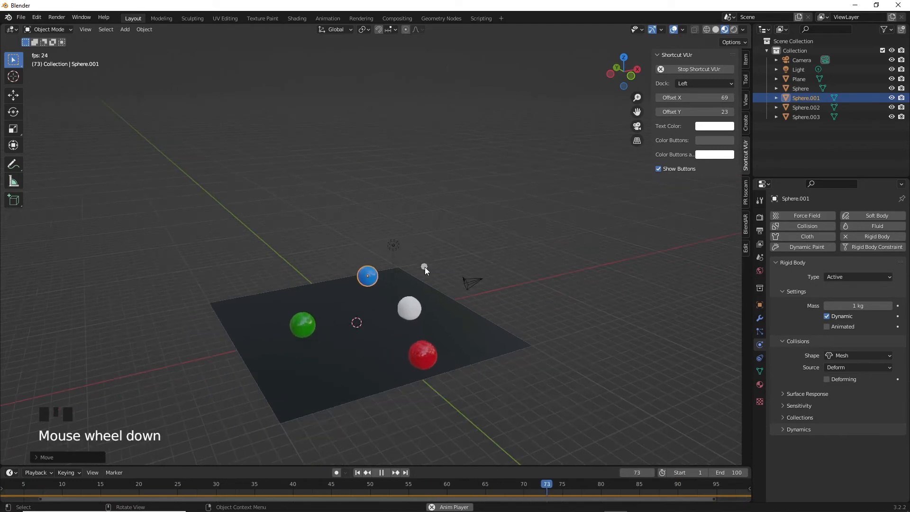
Preview the running simulation in the Modeling workspace with Rendered shading to check the environment lighting
click(165, 18)
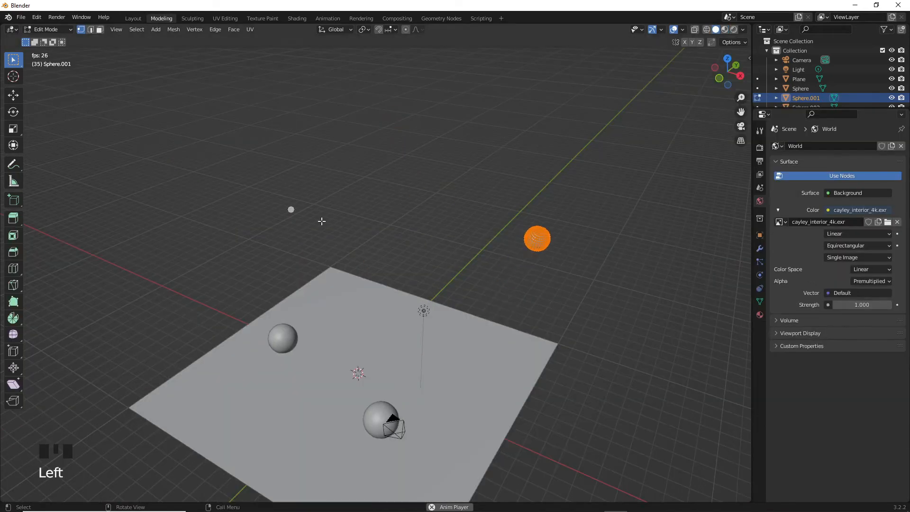
middle_drag(322, 221, 352, 211)
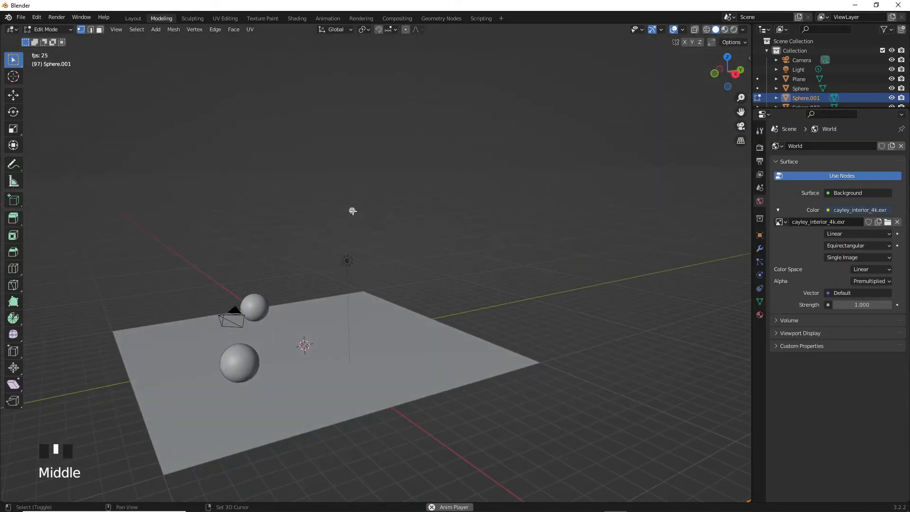
key(z)
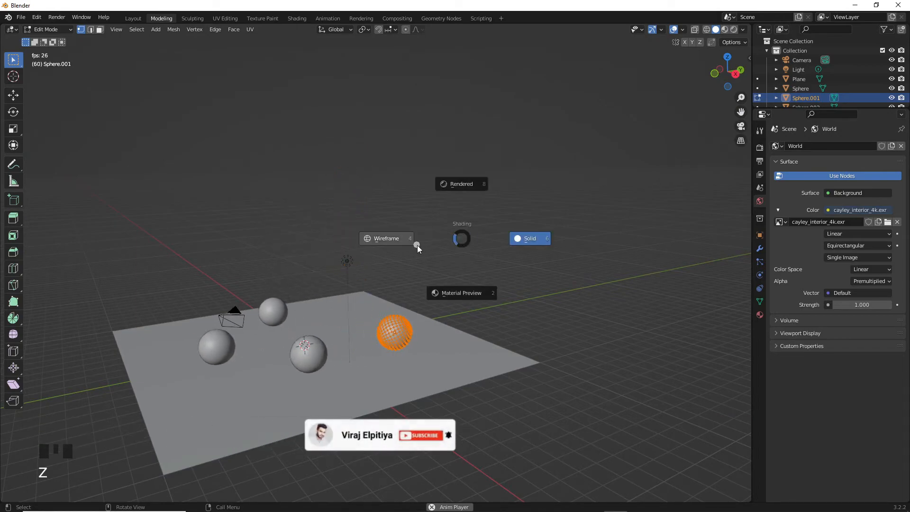
click(456, 183)
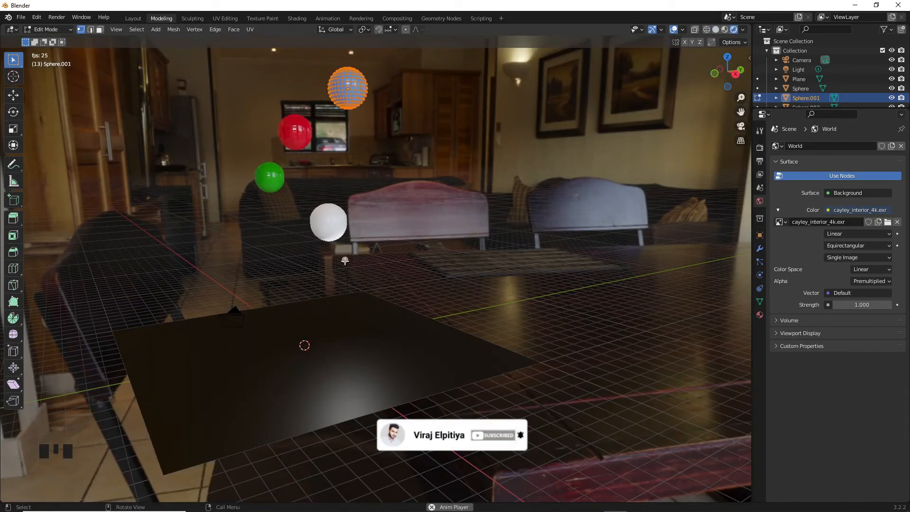
middle_drag(345, 261, 329, 279)
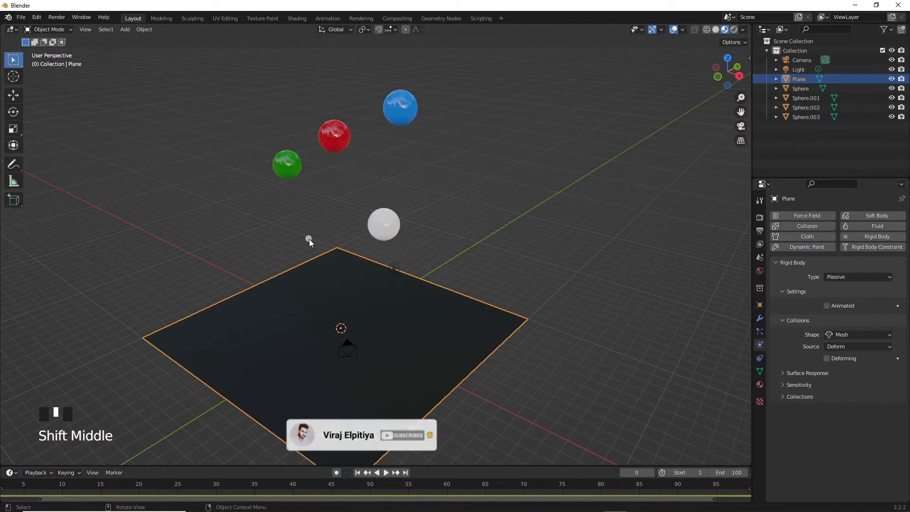
Look through the camera, select it and lock the camera to the view
key(KP_0)
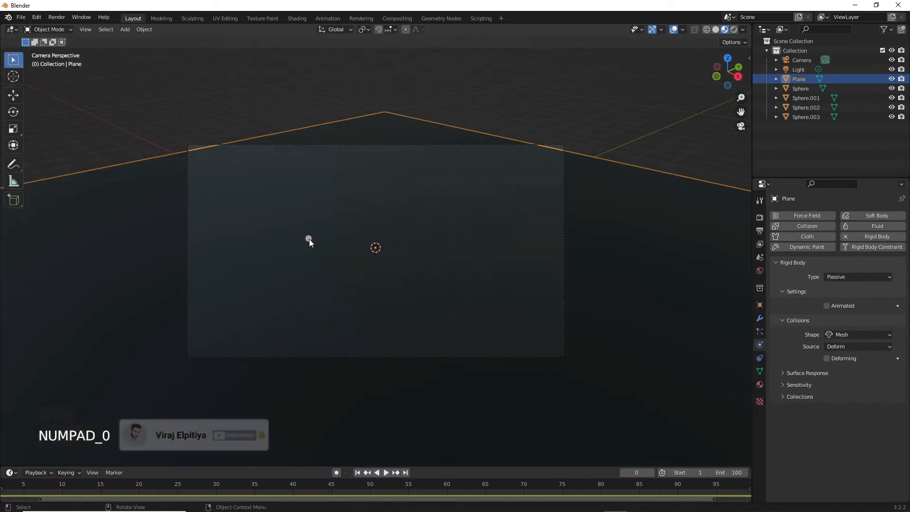
click(422, 144)
key(n)
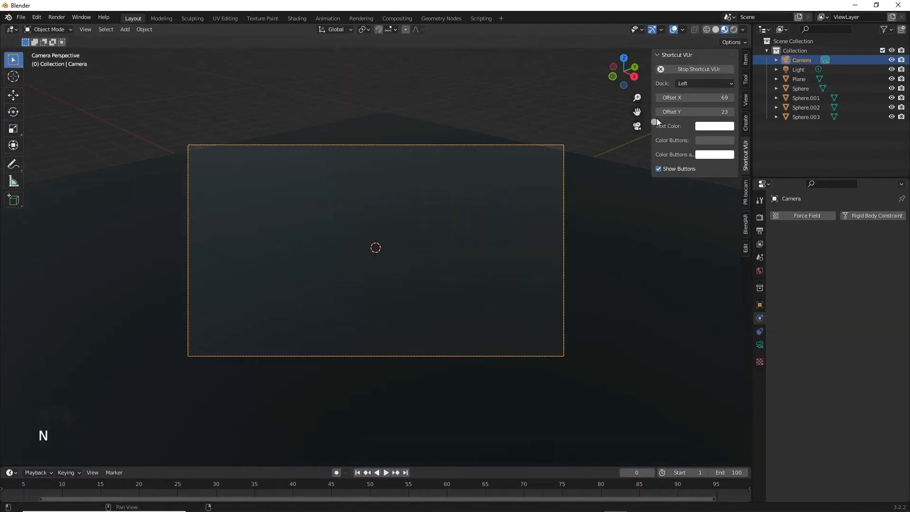
click(745, 98)
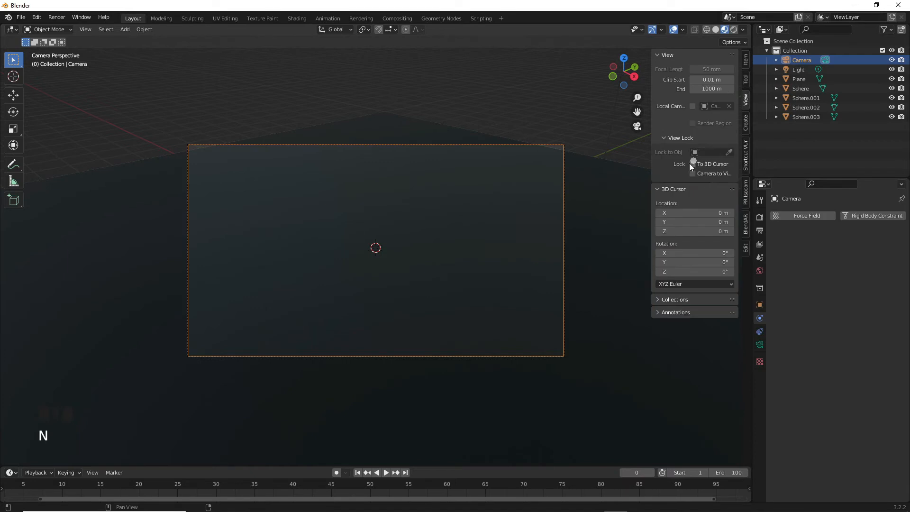
click(691, 173)
Pull the camera back and reframe it so all four spheres and the whole plane fit inside the frame
scroll(422, 192, down, 11)
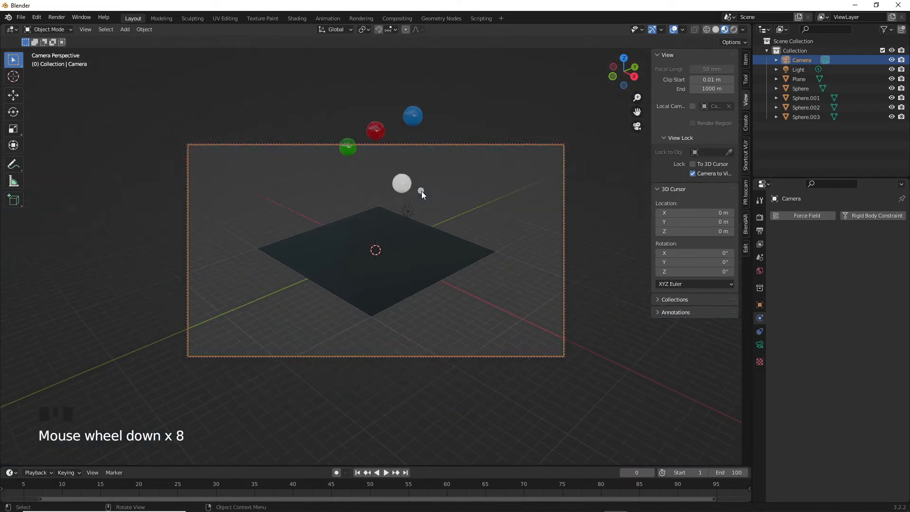
scroll(422, 191, up, 2)
shift+middle_drag(422, 191, 398, 255)
scroll(402, 258, up, 2)
scroll(405, 249, down, 1)
scroll(406, 249, up, 1)
scroll(400, 240, down, 2)
Set the render output's horizontal resolution to 1080 px for a square frame
click(759, 217)
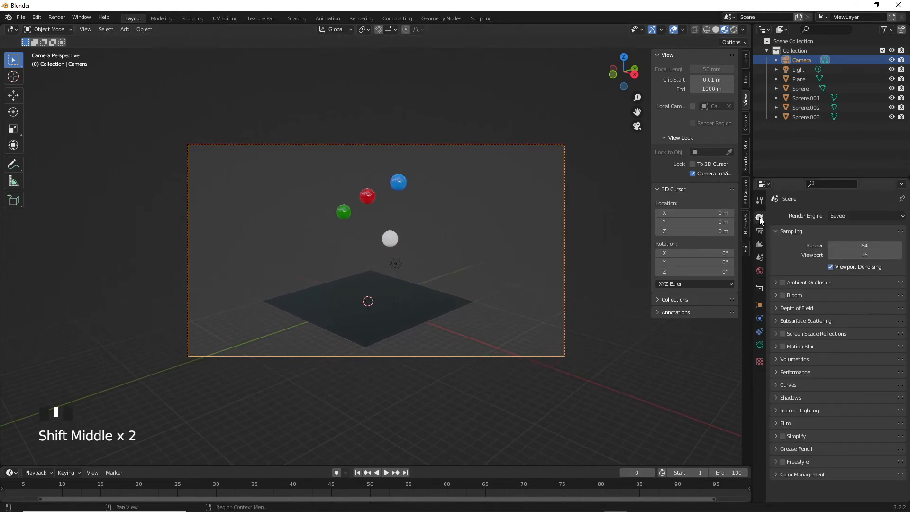
click(758, 230)
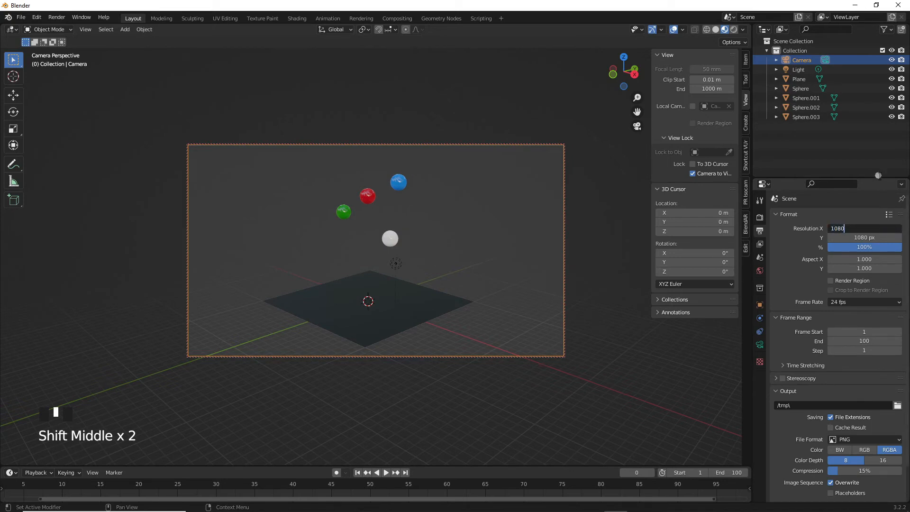
text(1080)
key(Return)
Move the camera closer to fill the square frame with the spheres and plane, and unlock the camera from the view
scroll(382, 337, up, 4)
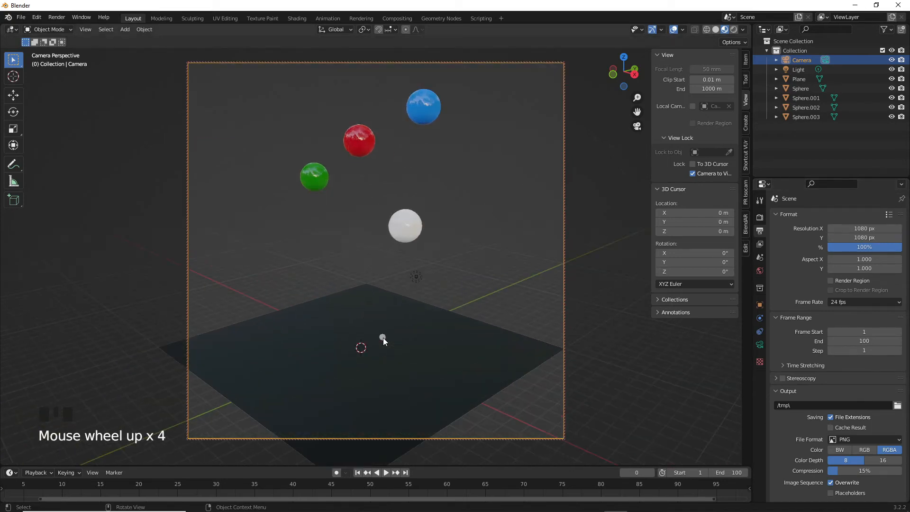
shift+middle_drag(389, 321, 404, 314)
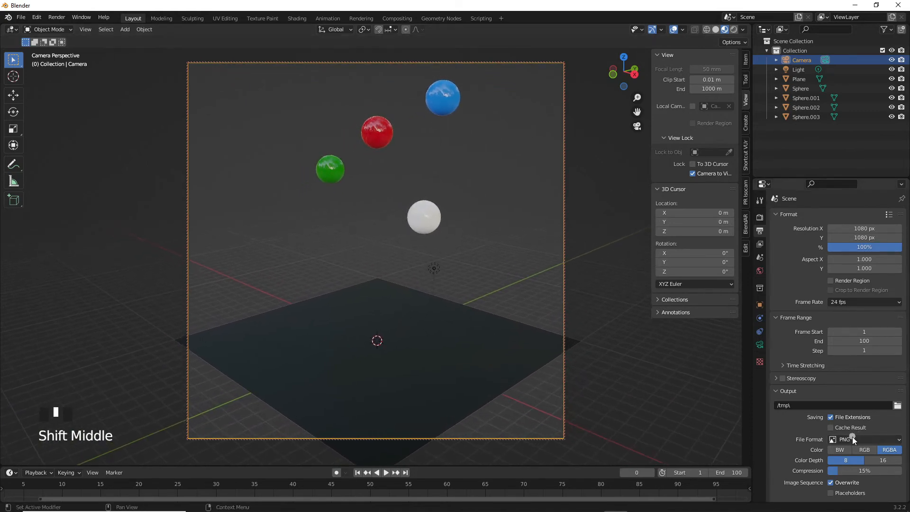
click(692, 173)
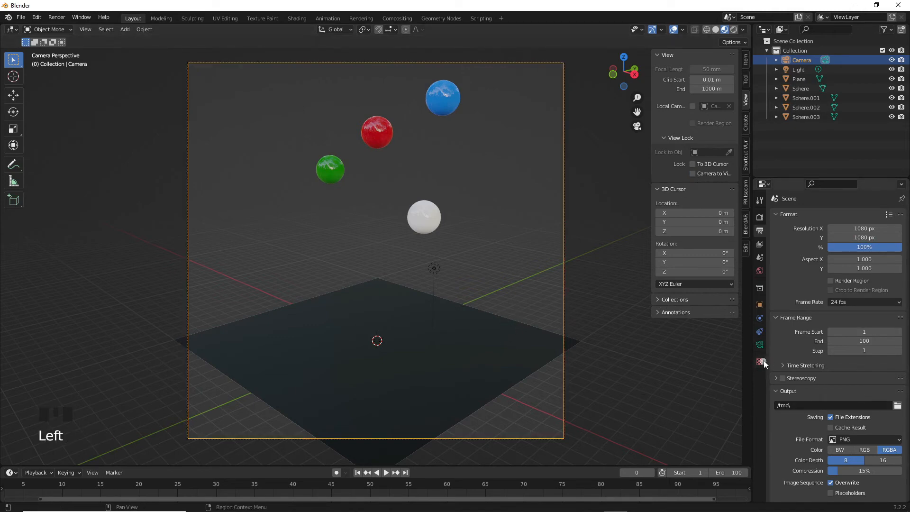
Set the camera's passepartout opacity to 1.000 so the area outside the frame is black
click(758, 344)
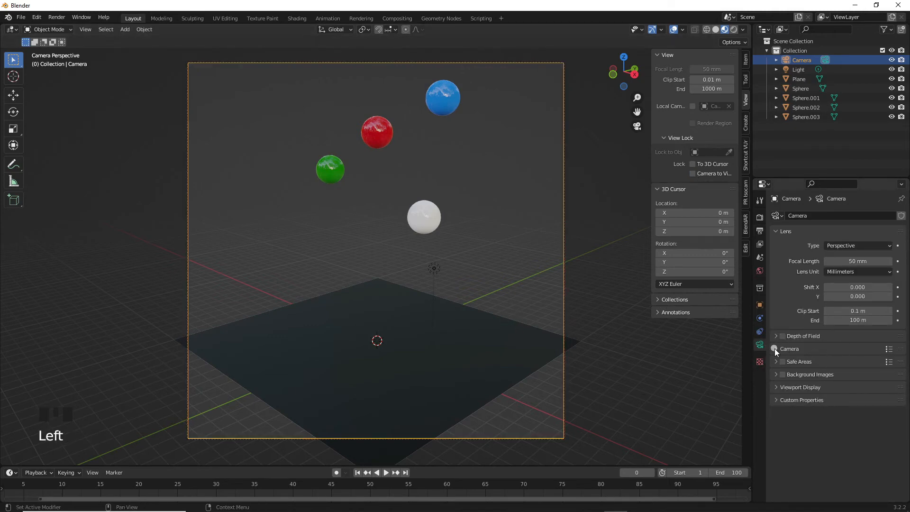
click(777, 387)
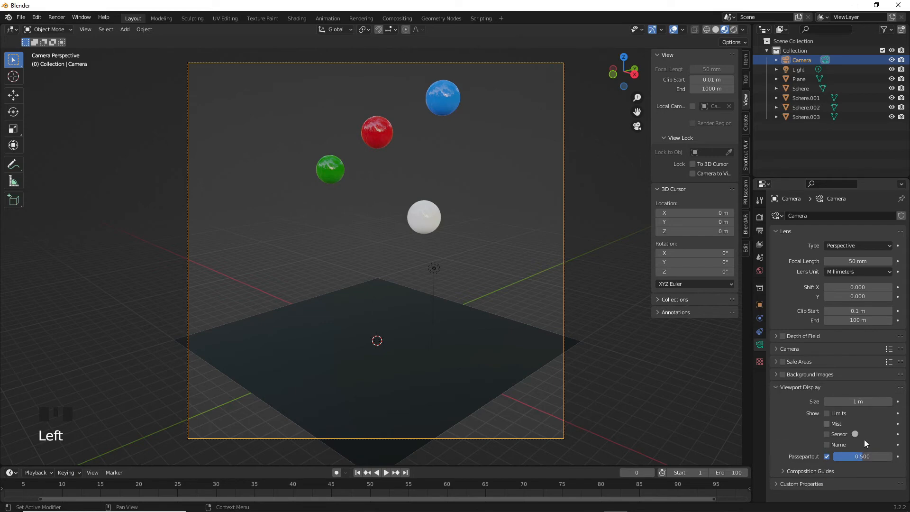
drag(861, 455, 892, 456)
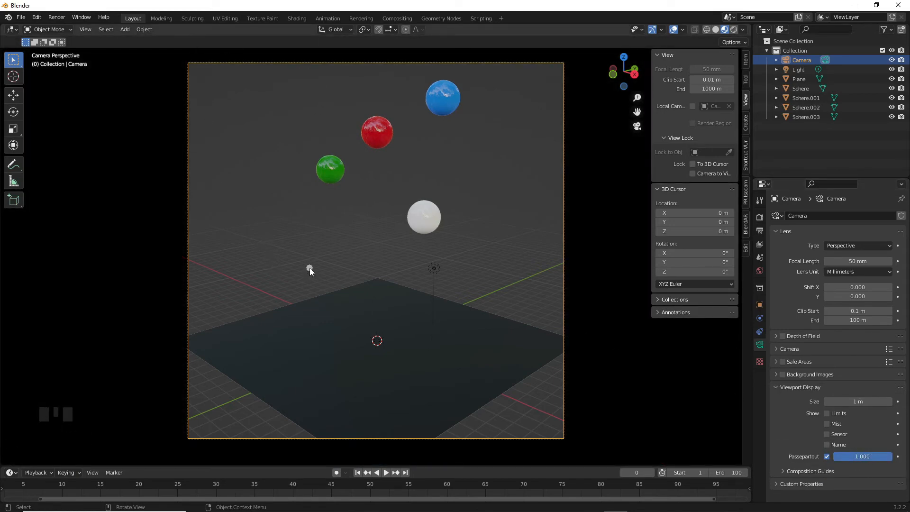
Switch the camera view to Rendered shading and play the falling-spheres simulation
key(z)
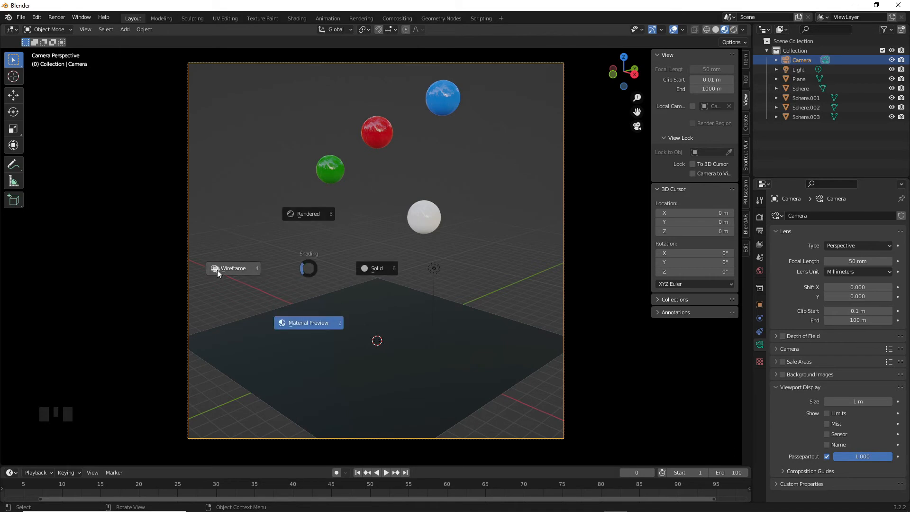
click(323, 215)
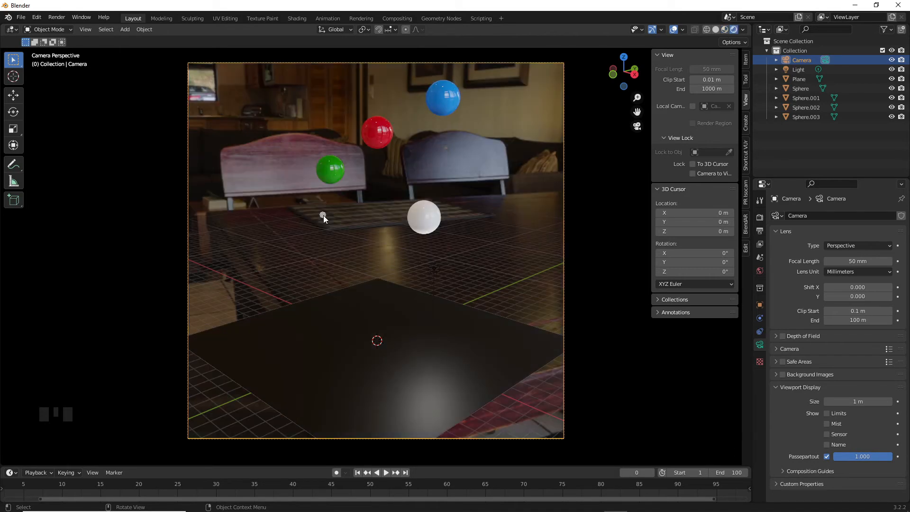
click(386, 472)
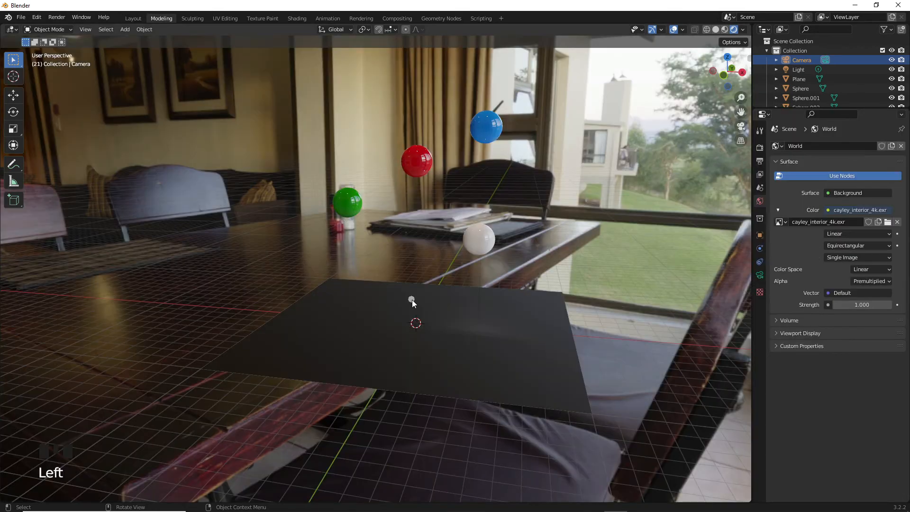
In the Modeling workspace with Solid shading, move the light about 5.6 m up and away from the white sphere, beyond the plane's far edge
key(z)
click(448, 282)
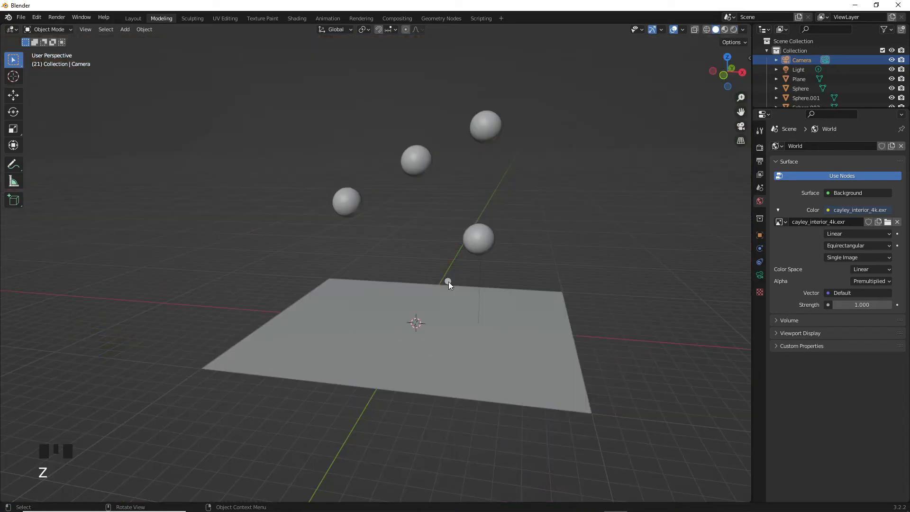
shift+middle_drag(417, 285, 331, 327)
scroll(328, 336, down, 5)
scroll(374, 299, up, 4)
click(400, 299)
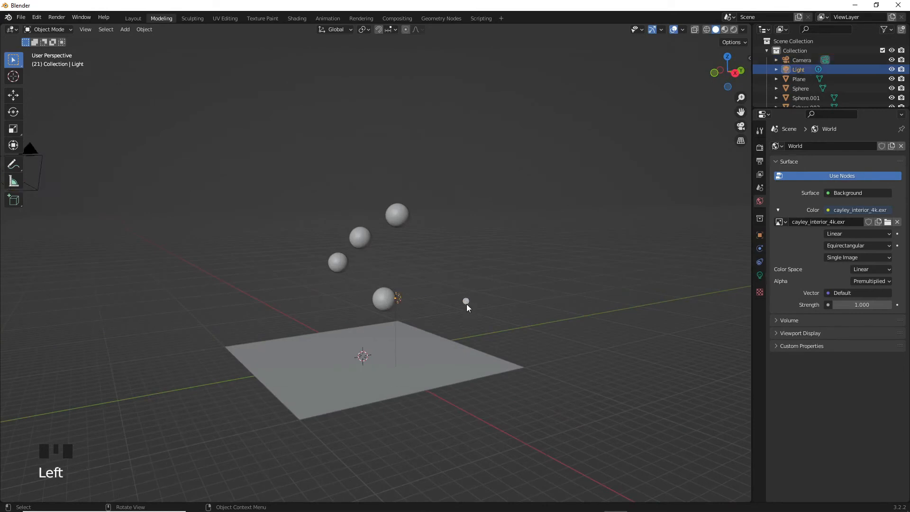
middle_drag(464, 302, 372, 340)
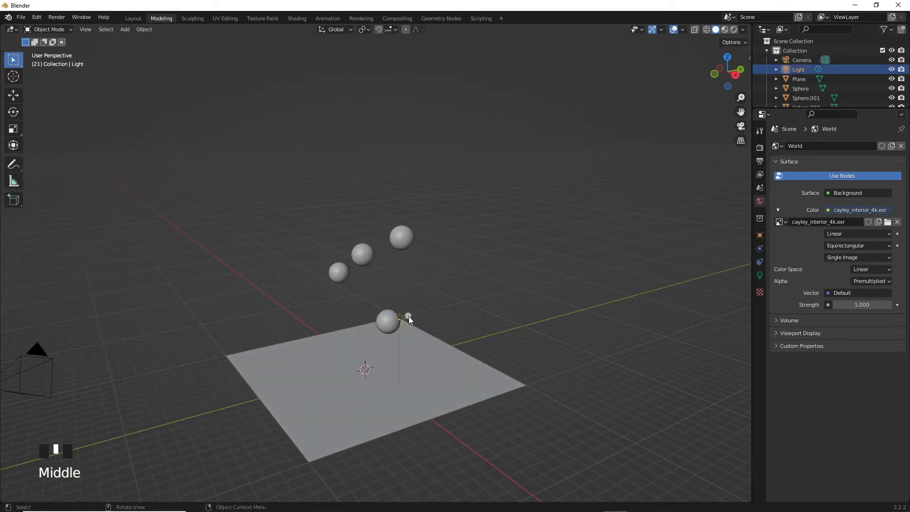
key(g)
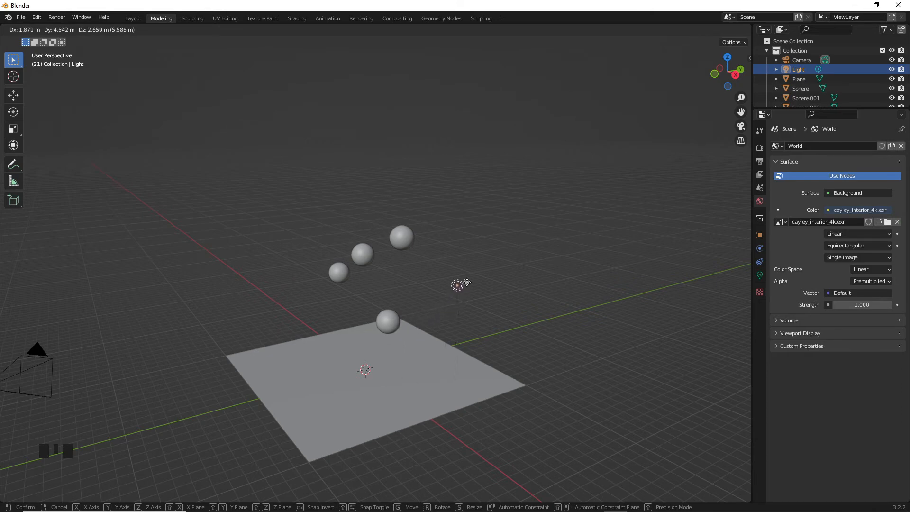
click(467, 281)
Raise the light along the Z axis to slightly above the highest sphere
key(g)
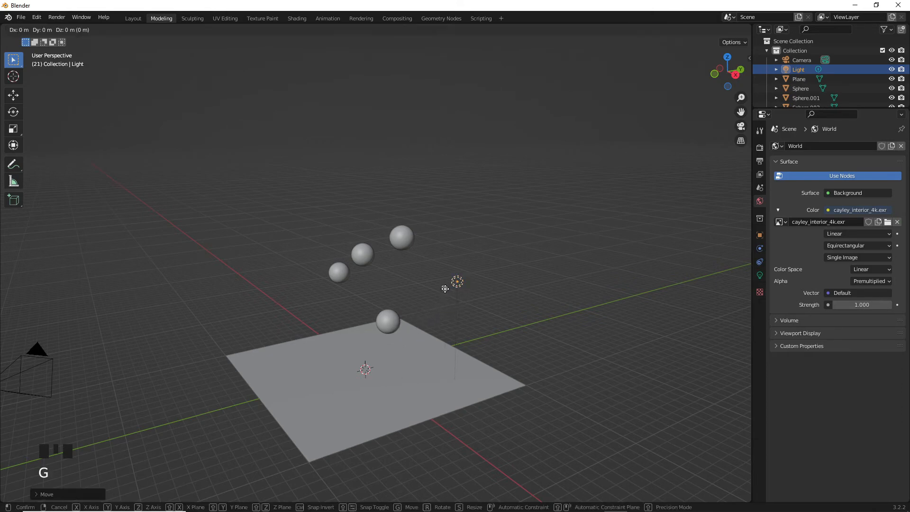
key(z)
click(448, 158)
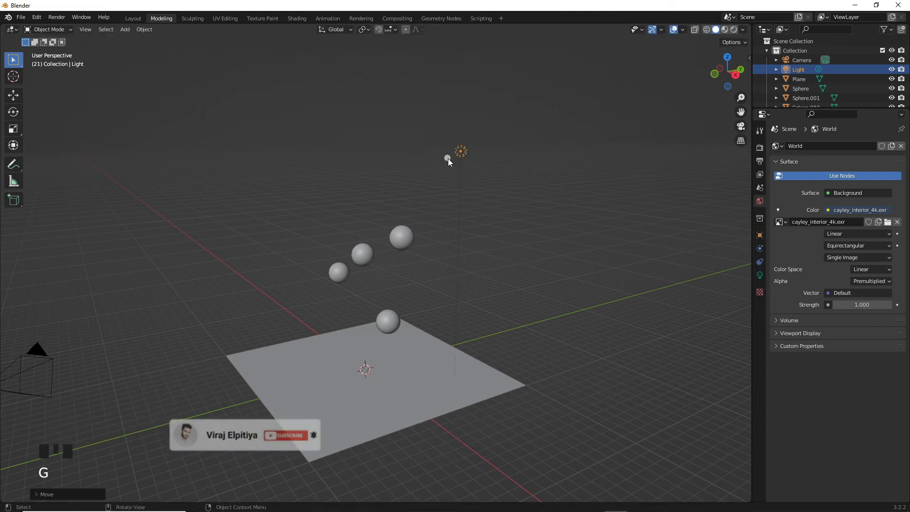
key(g)
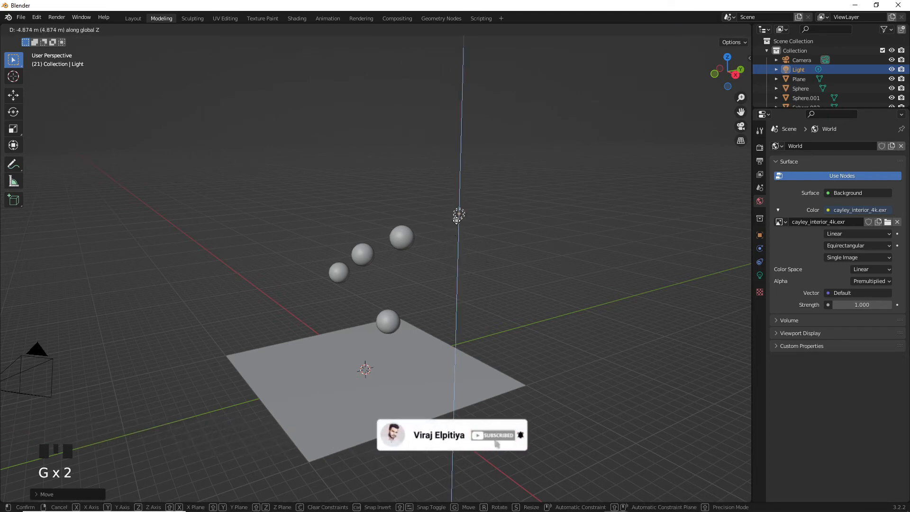
click(454, 220)
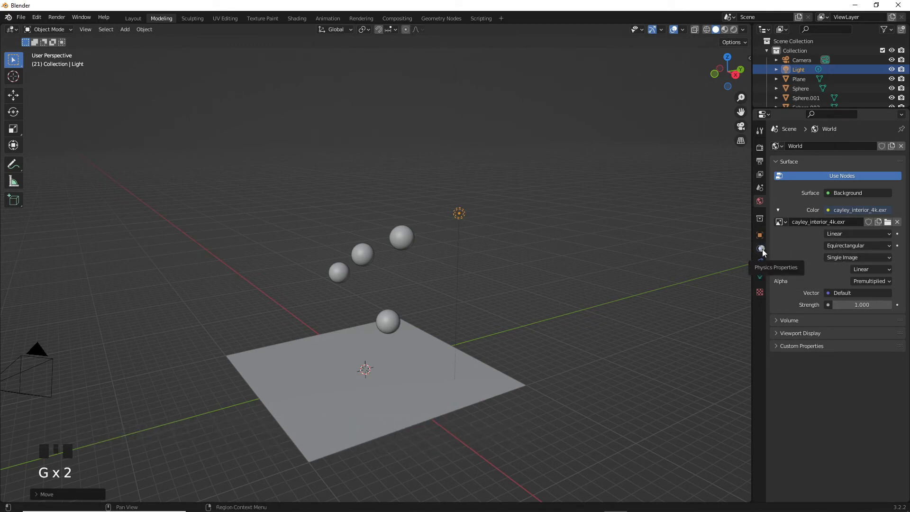
Set the point light's power to 2000 W and its color to light blue
click(760, 273)
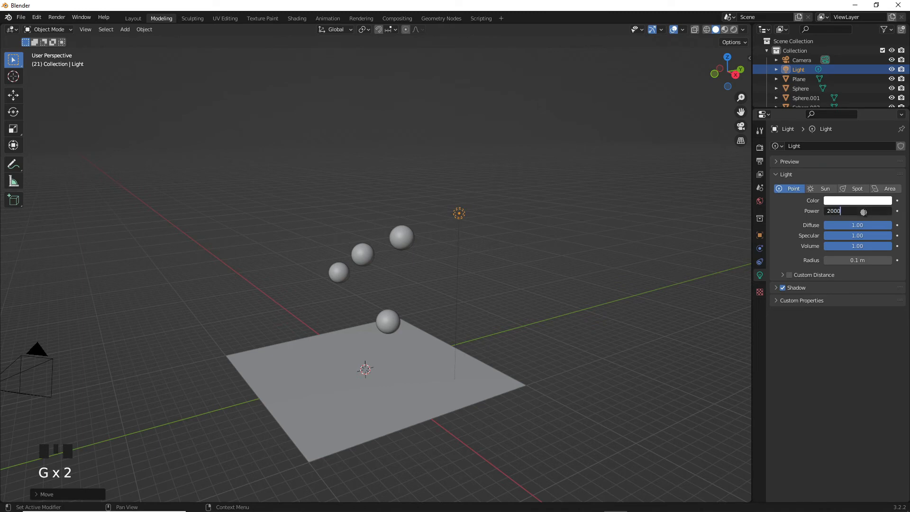
key(Return)
click(836, 200)
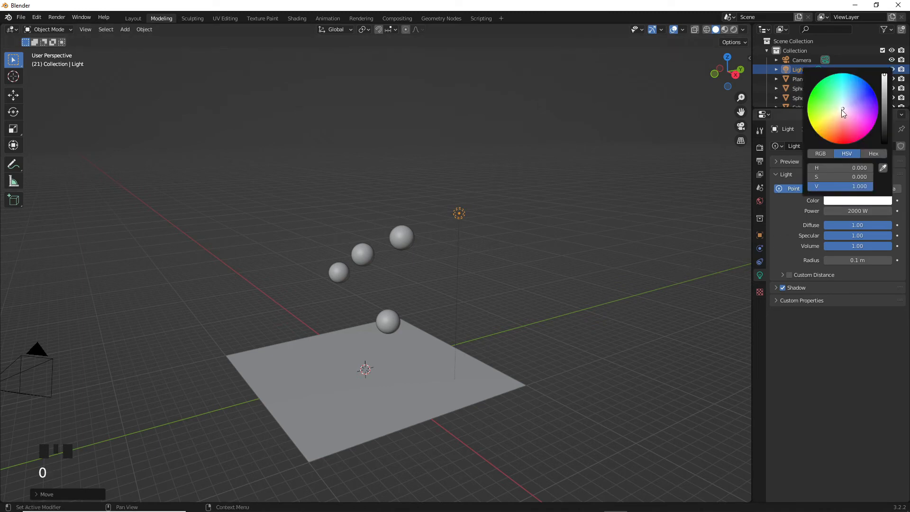
drag(842, 112, 854, 87)
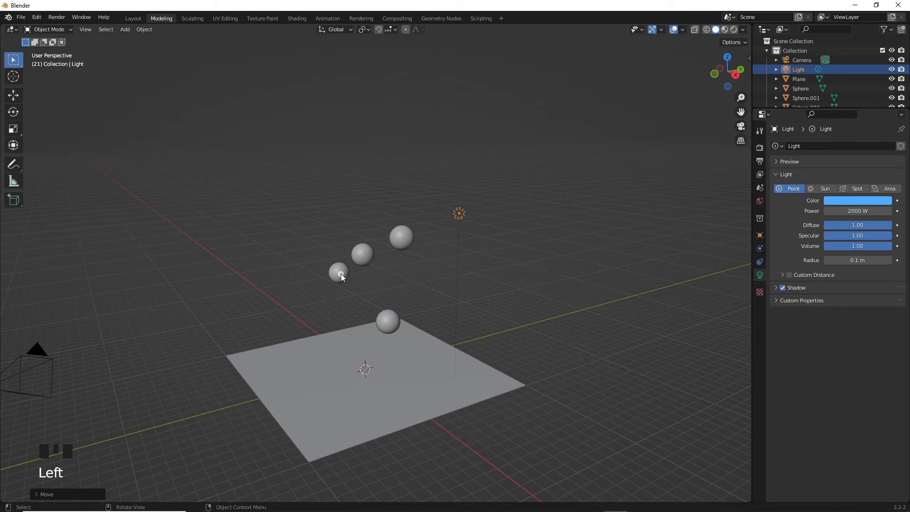
Preview the blue light's effect on the spheres and plane in Rendered shading
key(z)
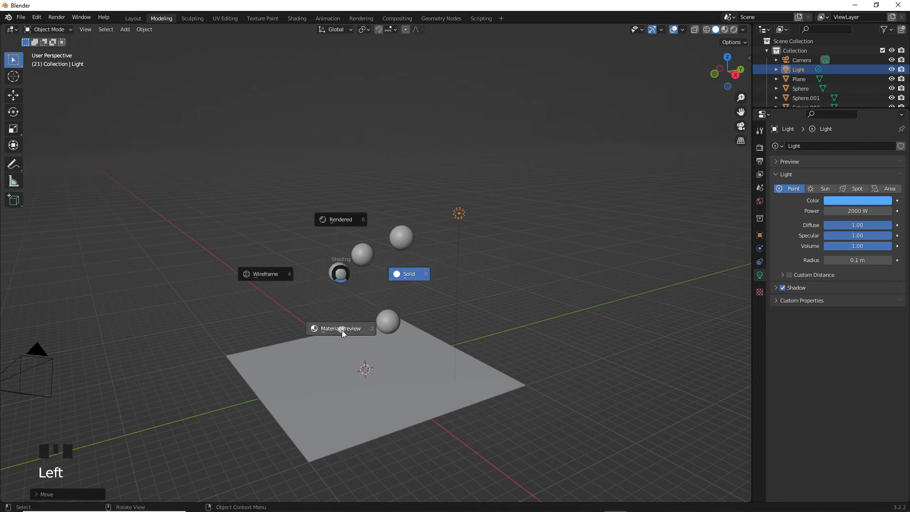
key(z)
click(345, 284)
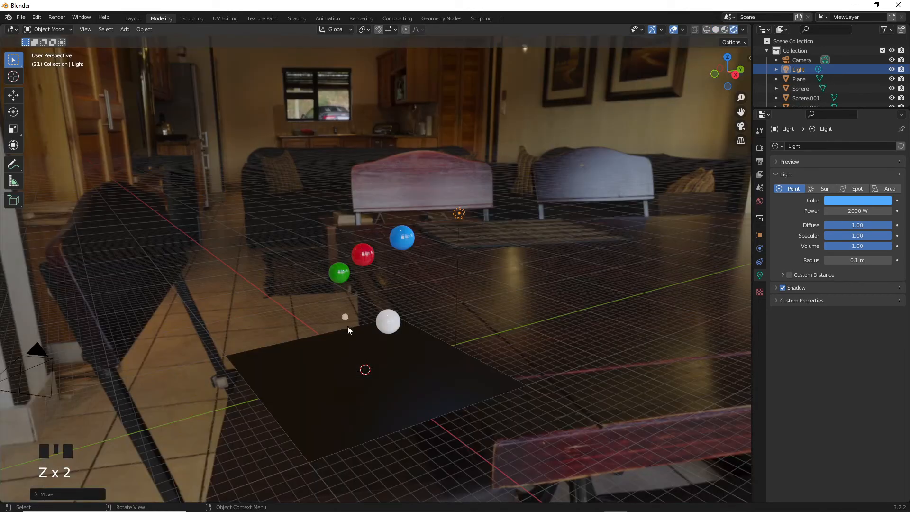
middle_drag(326, 380, 347, 388)
Return to the Layout workspace's camera view and play the simulation from frame 0 to check the lighting, stopping it when done
click(130, 20)
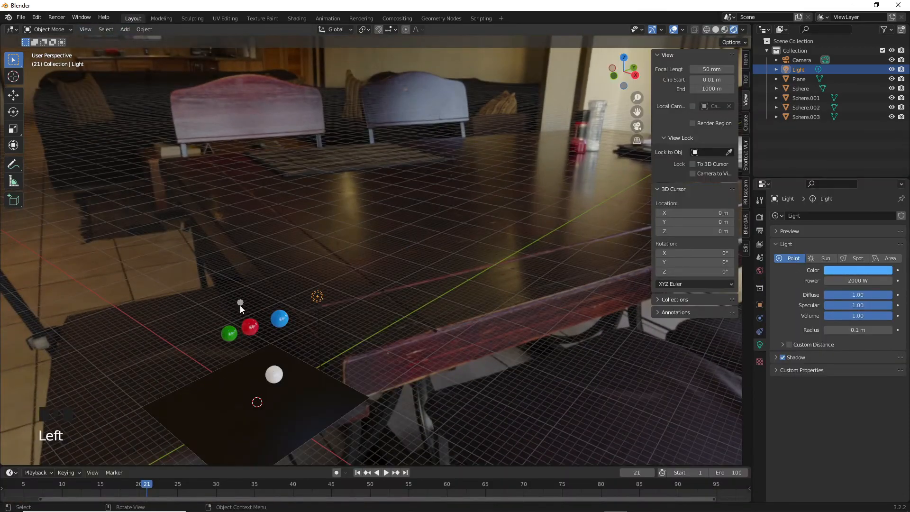
shift+middle_drag(241, 308, 331, 223)
scroll(330, 223, up, 2)
key(KP_0)
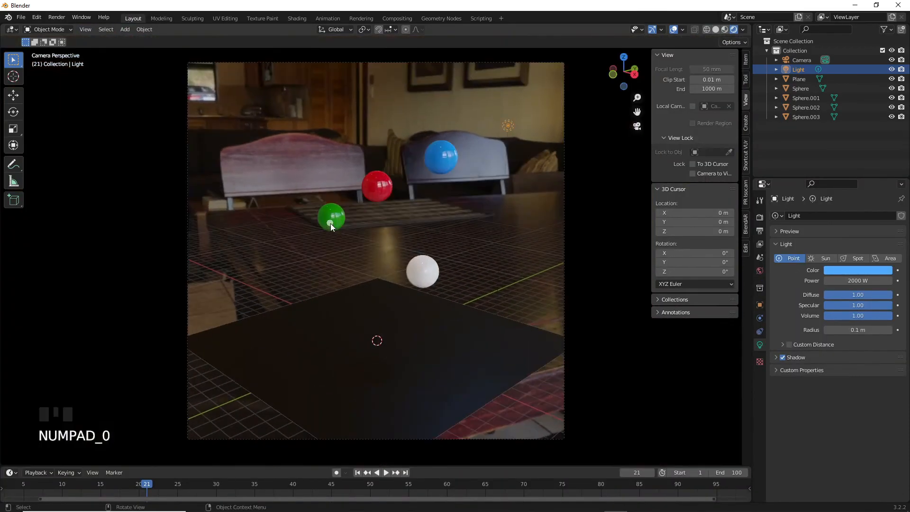
click(149, 483)
drag(150, 483, 732, 477)
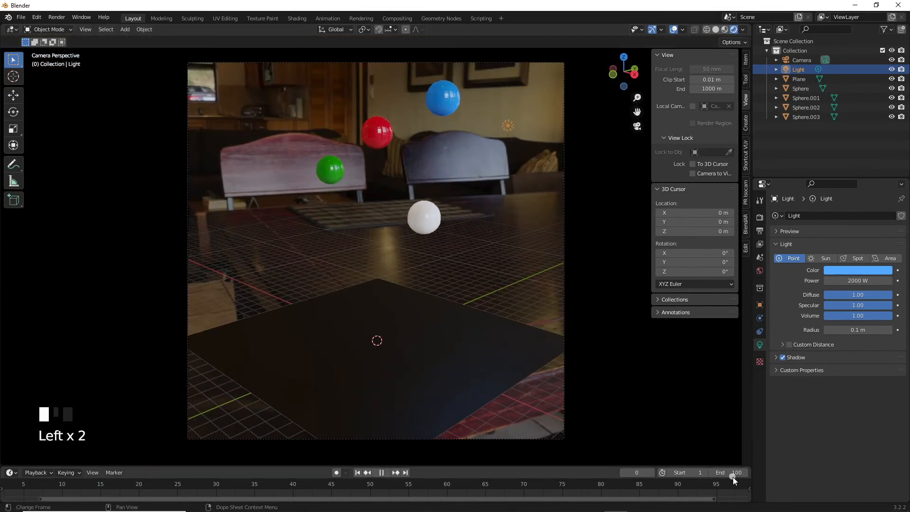
click(385, 472)
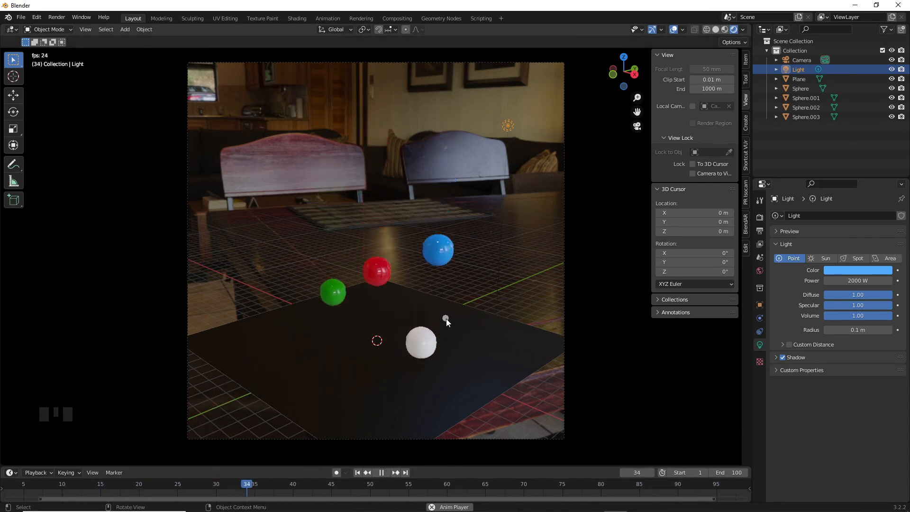
click(381, 472)
Change the point light's color to a brighter cyan-blue and set its power to 3000 W
click(853, 269)
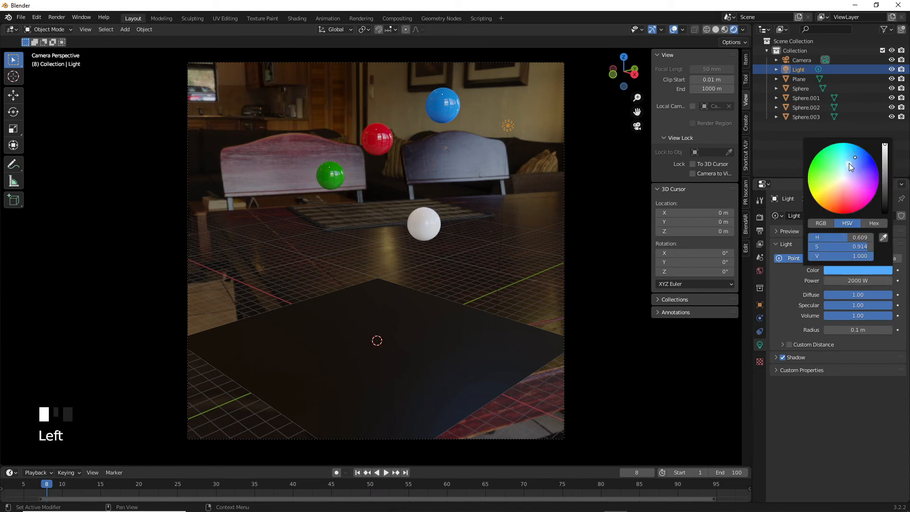
drag(855, 156, 844, 166)
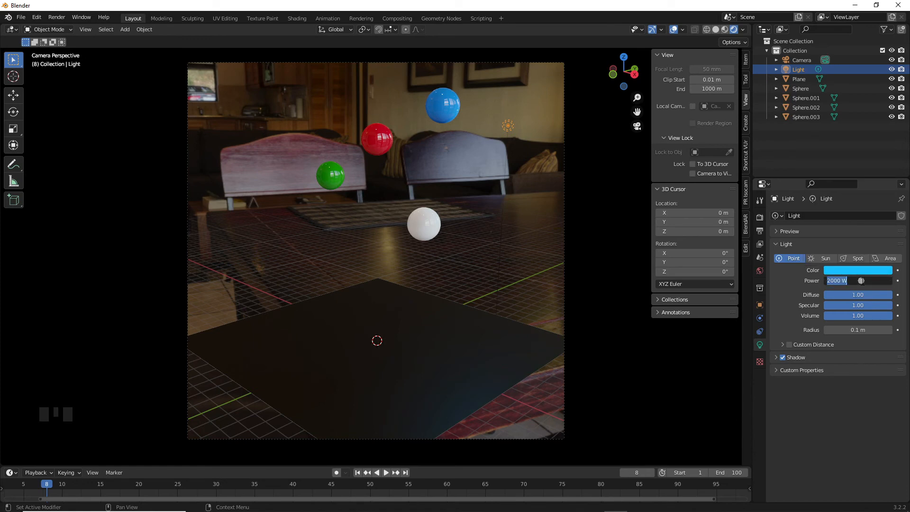
click(844, 391)
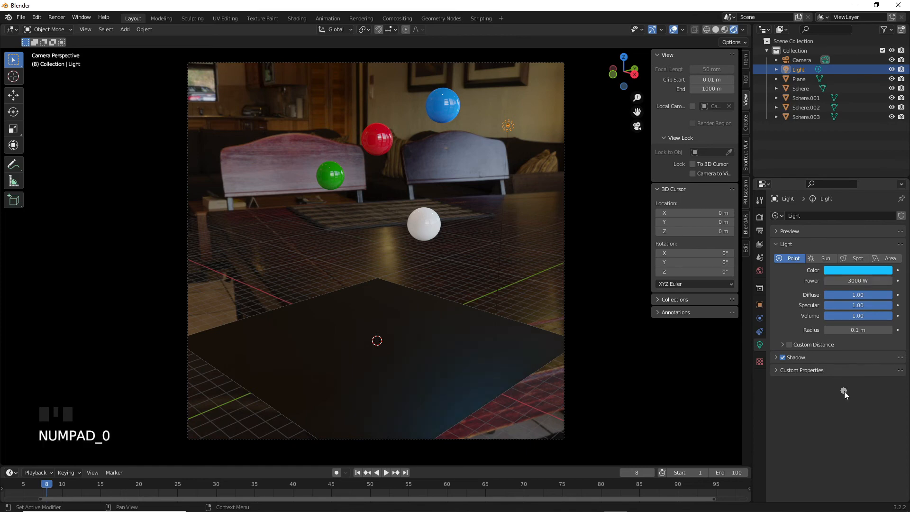
Play the simulation to check the brighter light, step back to frame 0 and replay it through the camera, stopping at frame 51
click(383, 473)
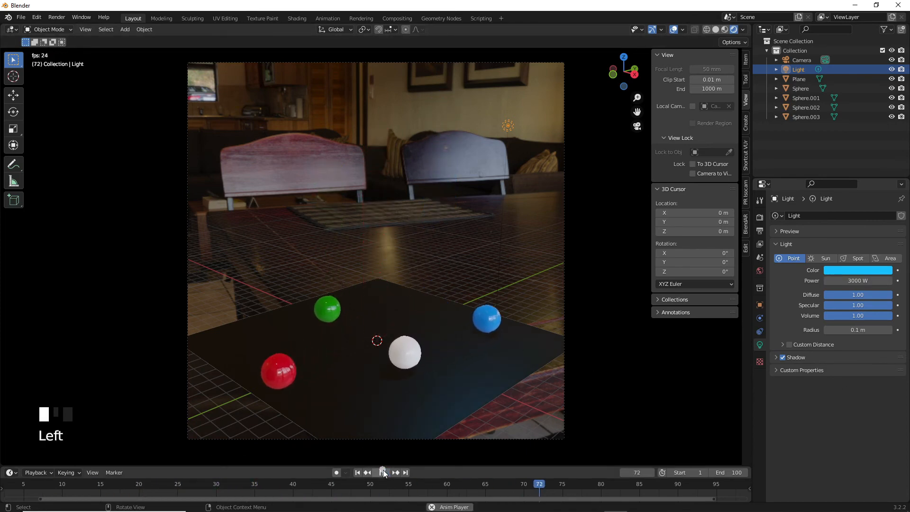
click(383, 471)
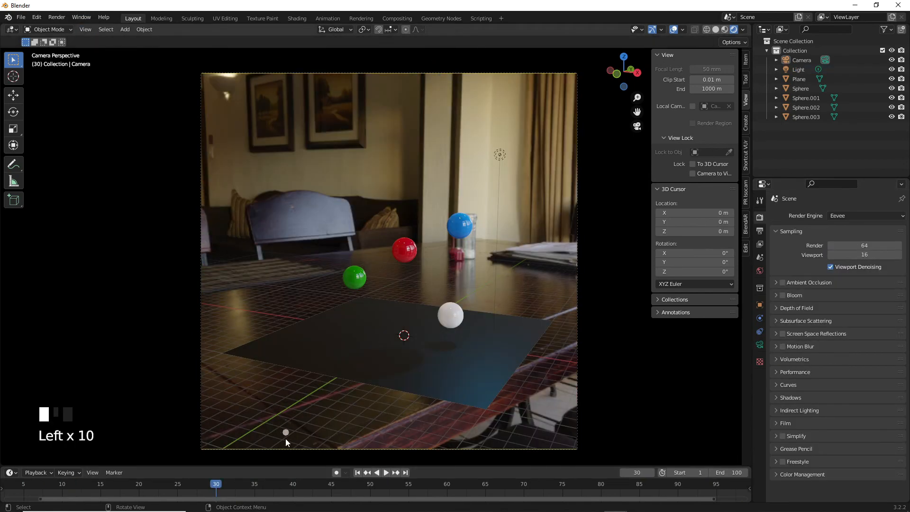
key(Left)
key(Left)
key(Left)
key(Left)
key(Left)
key(Left)
key(Left)
key(Left)
key(Left)
key(Left)
key(Left)
key(Left)
key(Left)
key(Left)
key(Left)
key(Left)
key(Left)
key(Left)
key(Left)
key(Left)
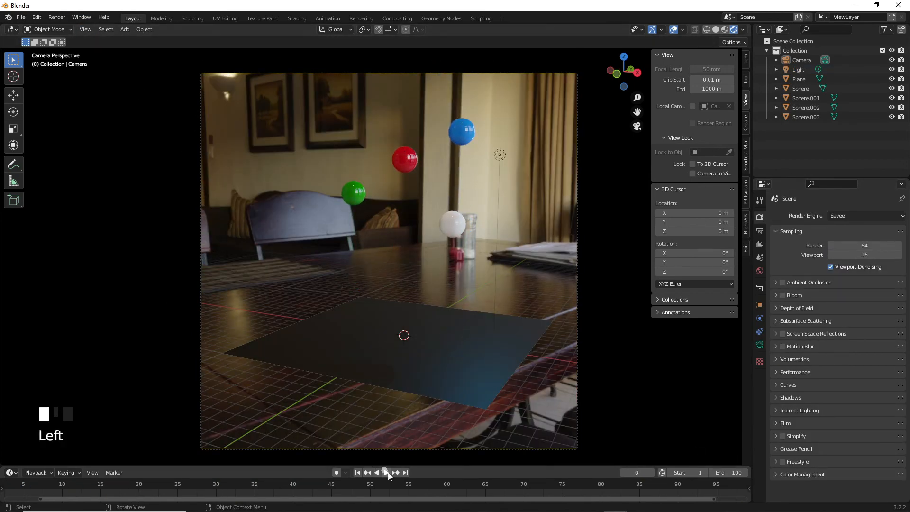
click(389, 472)
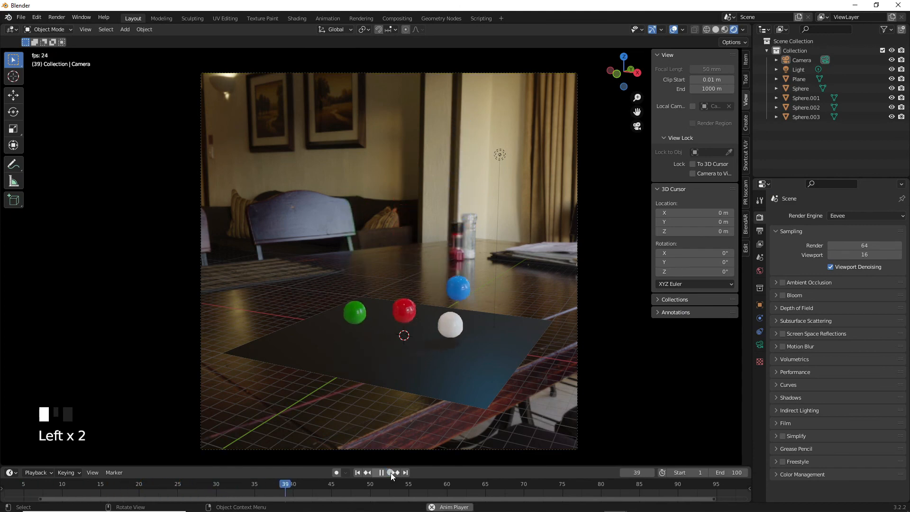
click(389, 472)
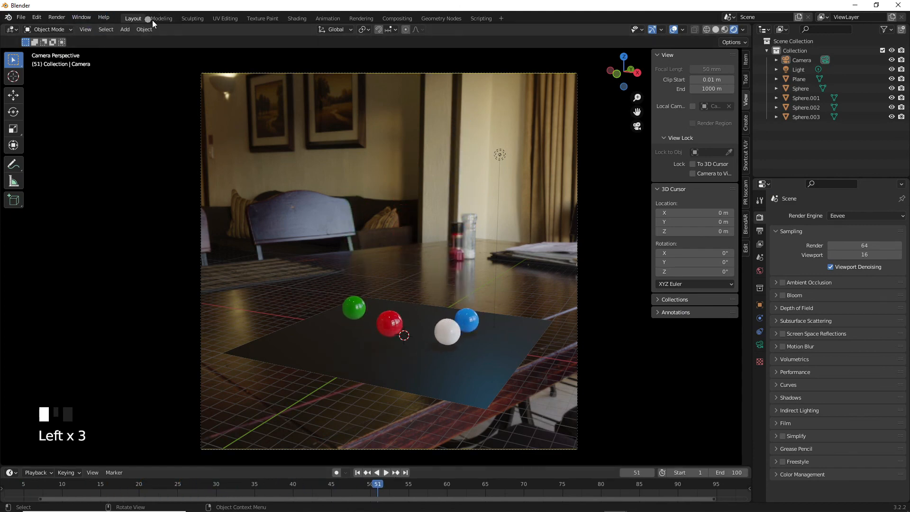
Render a still image of frame 51 to check the scene and close the render window
click(55, 27)
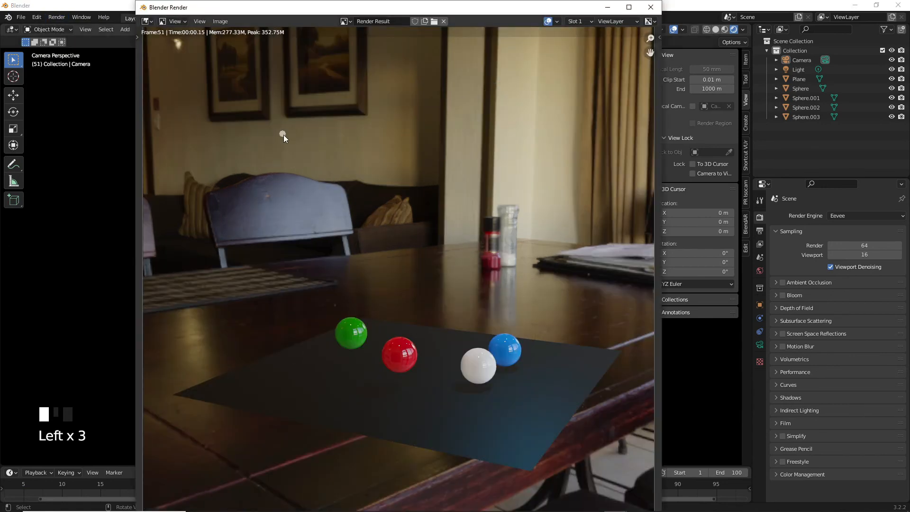
click(650, 7)
Render the full animation through the camera and move the render window clear of the screen corner to watch its progress
click(56, 17)
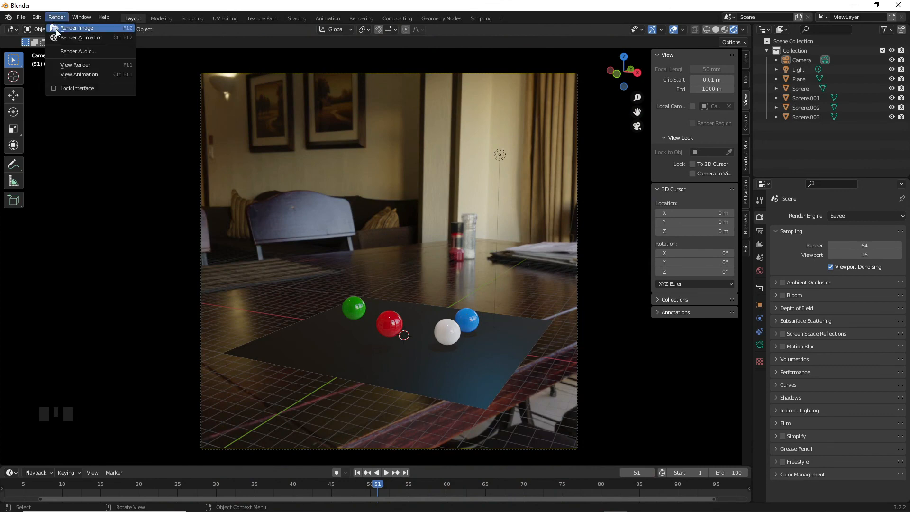
click(56, 28)
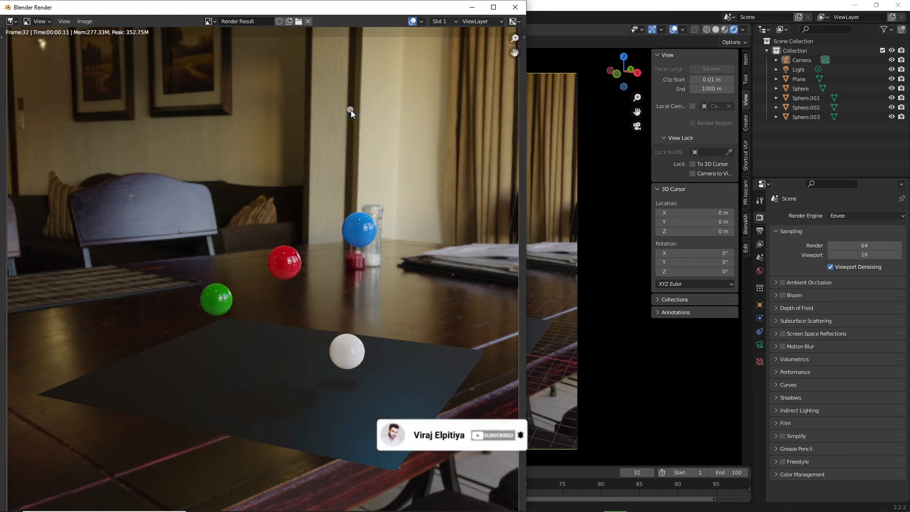
drag(421, 8, 507, 51)
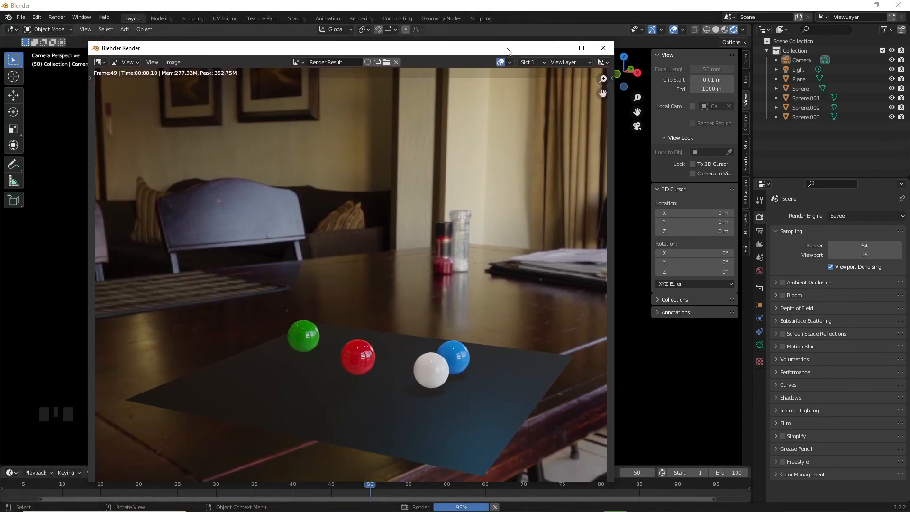